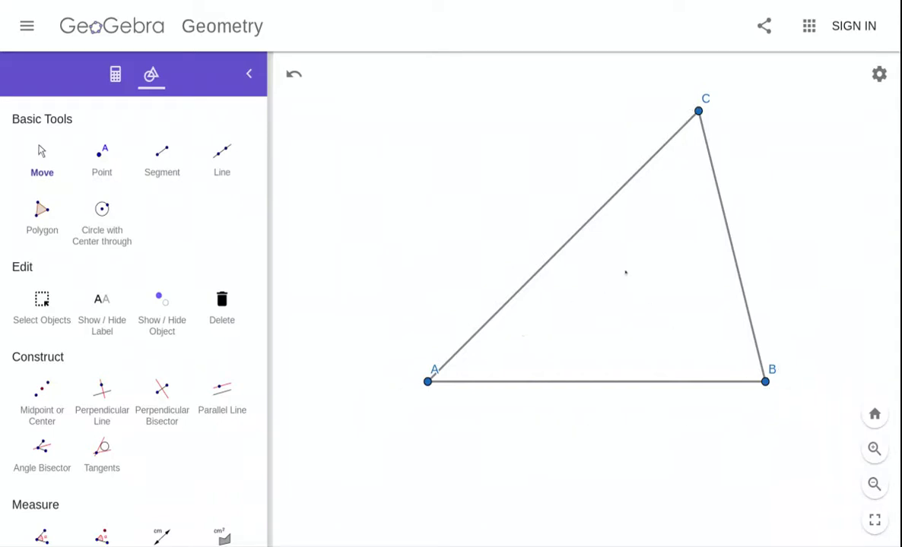
Scroll the tool panel down to the Circles tools.
scroll(175, 294, down, 5)
scroll(175, 294, down, 3)
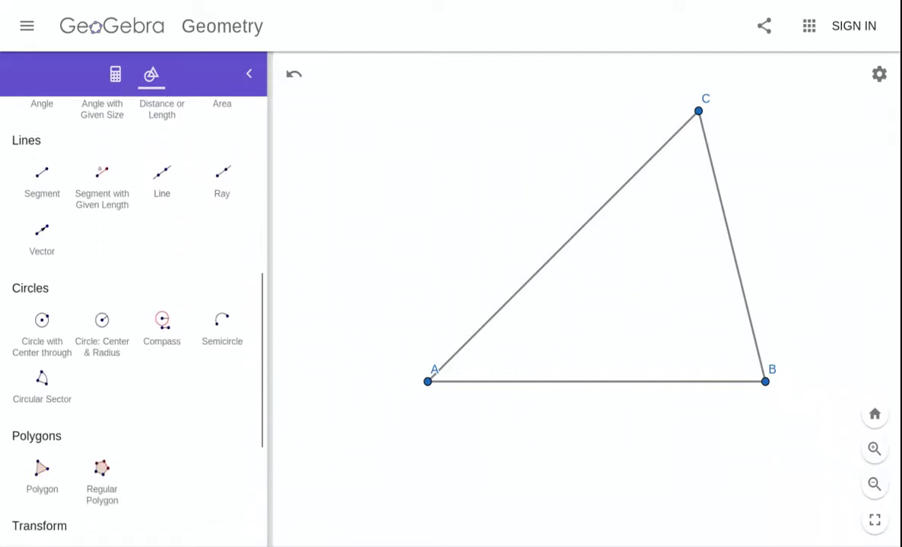
Undo an oversized compass circle, then place point D on segment AB near A.
click(163, 335)
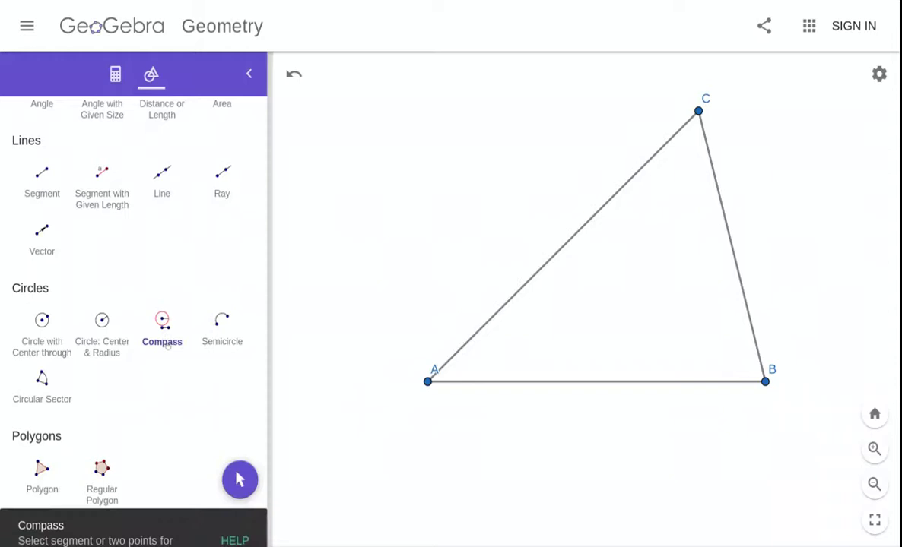
click(468, 382)
click(471, 382)
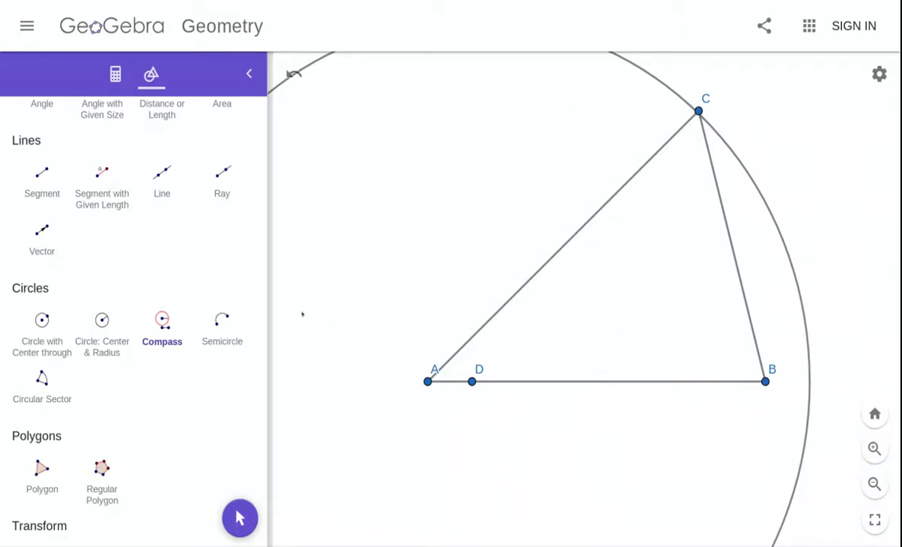
key(ctrl+z)
scroll(76, 194, up, 6)
click(85, 152)
click(460, 382)
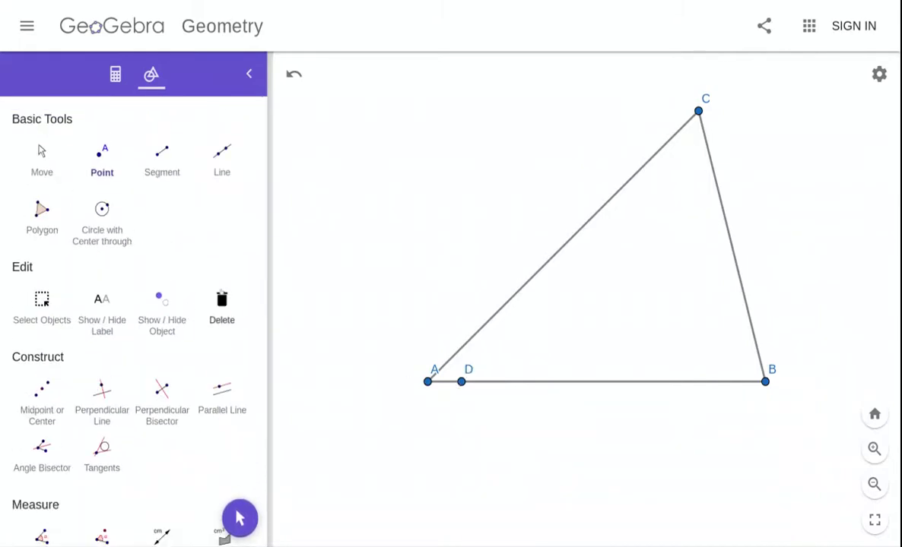
Draw radius-AD compass circles centred on A, D and a new point E on AC.
scroll(97, 245, down, 10)
scroll(184, 241, up, 3)
click(169, 236)
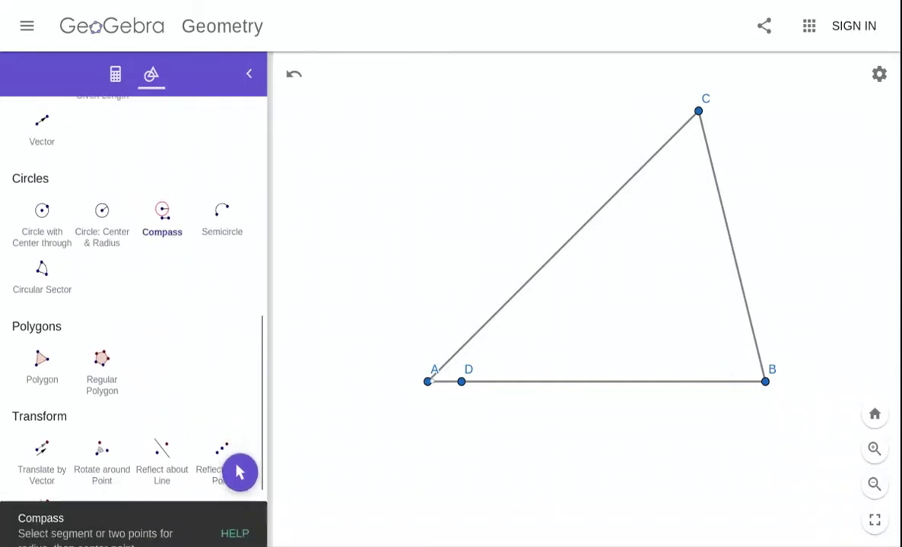
click(427, 382)
click(461, 382)
click(427, 382)
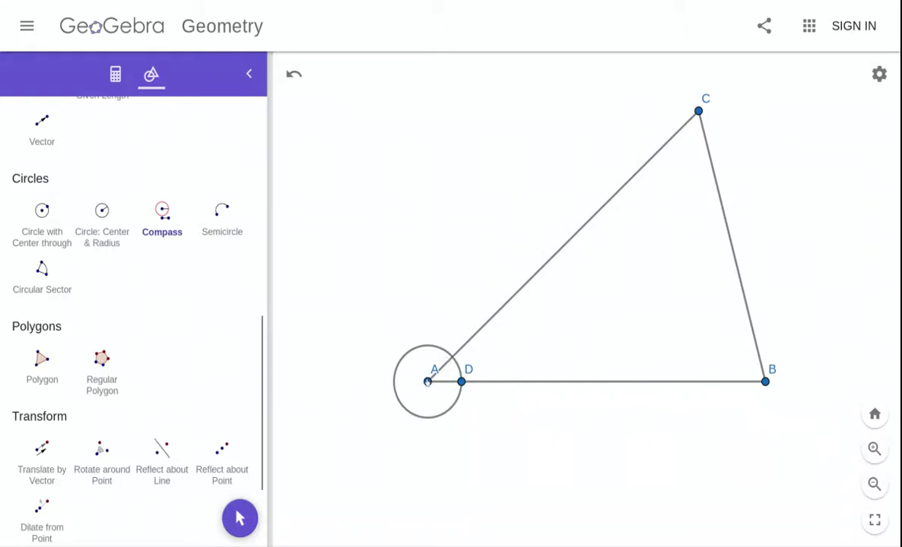
click(427, 382)
click(460, 382)
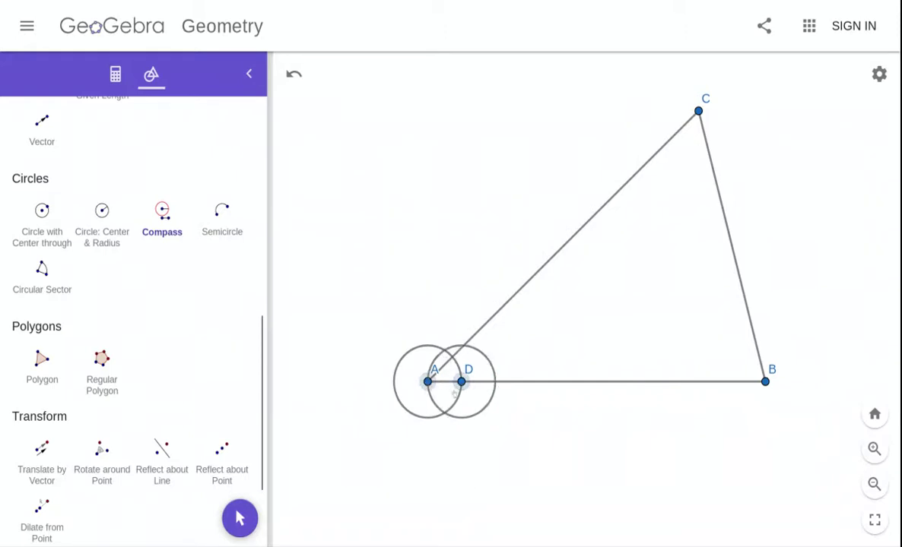
click(461, 381)
click(460, 382)
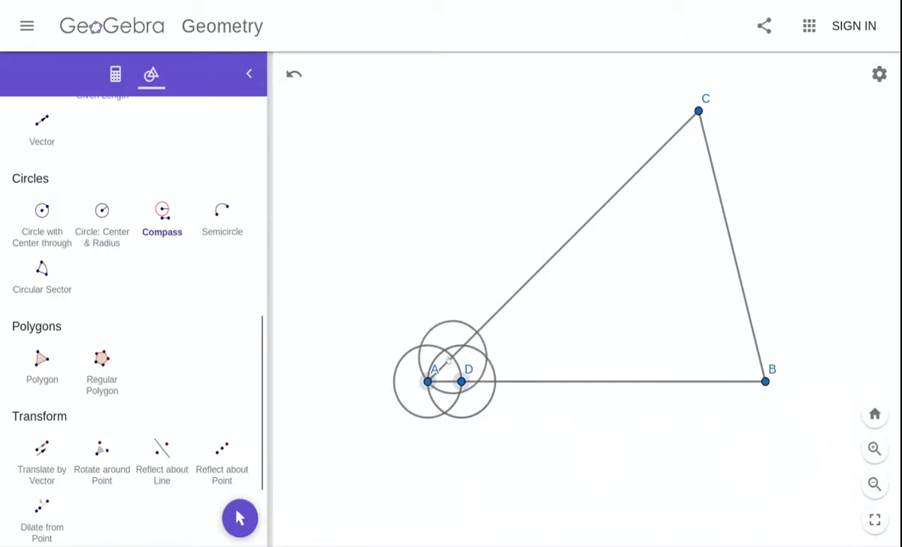
click(452, 356)
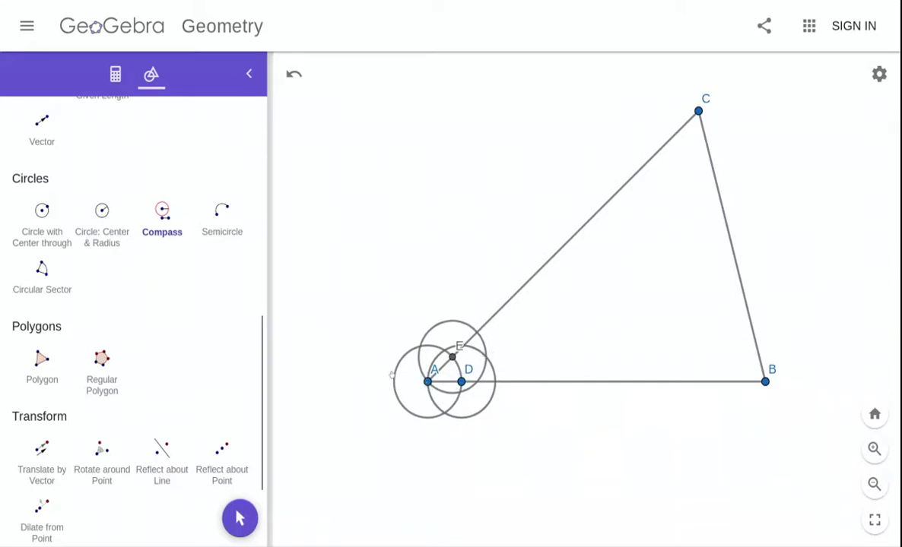
Draw a ray from A through the circles' intersection F.
scroll(226, 304, up, 3)
click(222, 277)
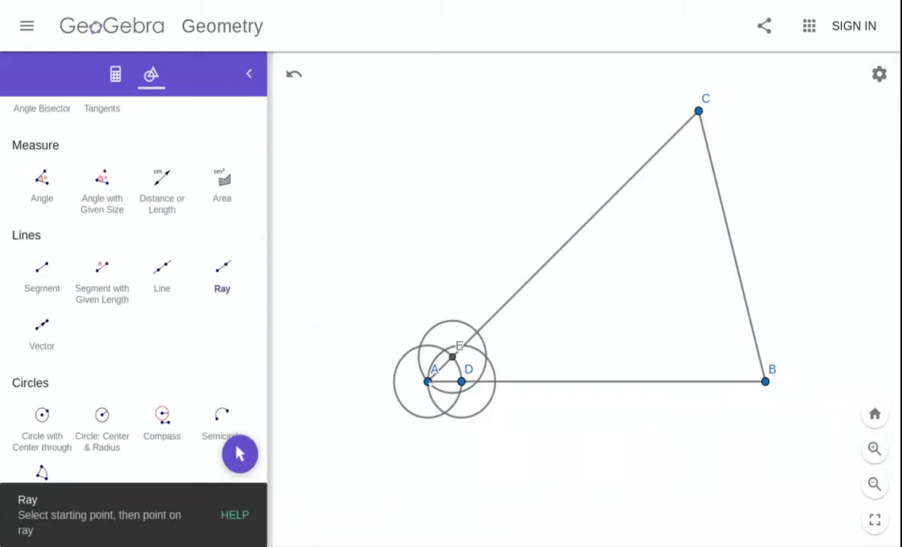
click(427, 382)
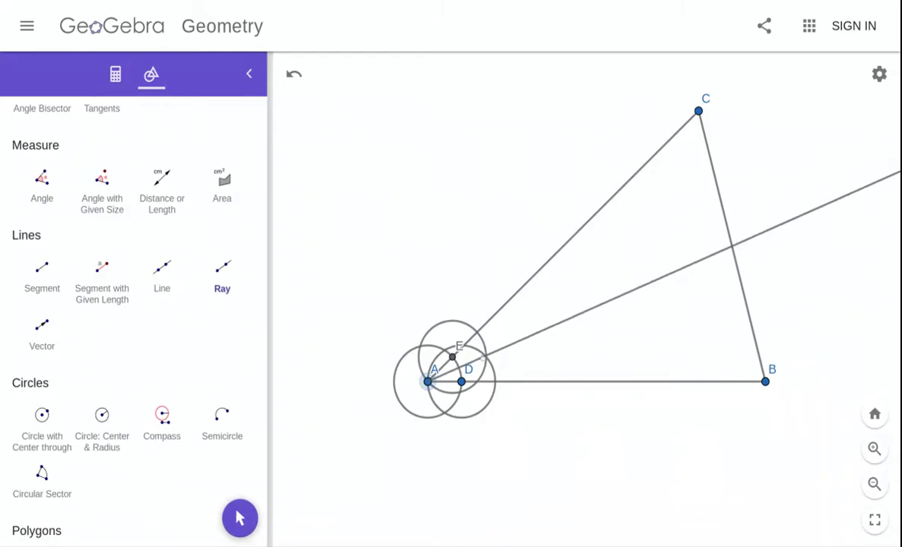
click(486, 357)
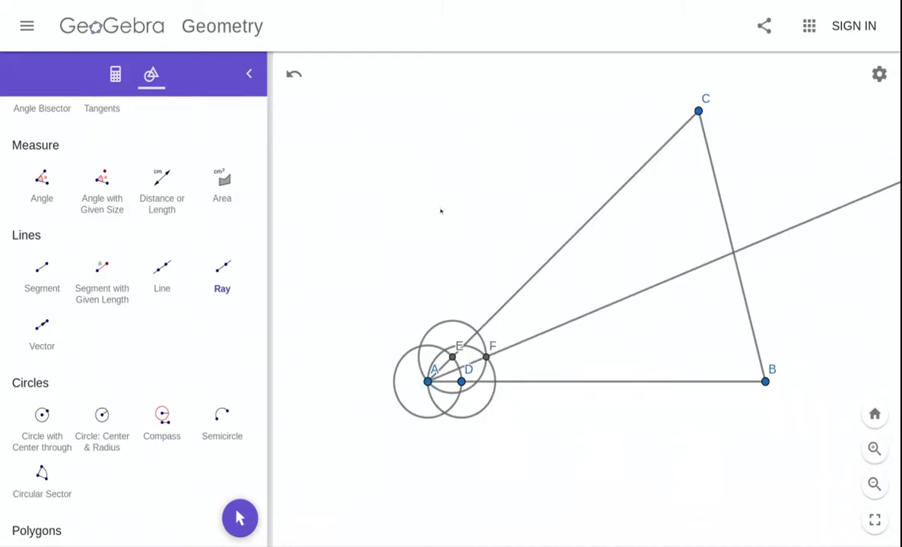
scroll(258, 152, up, 5)
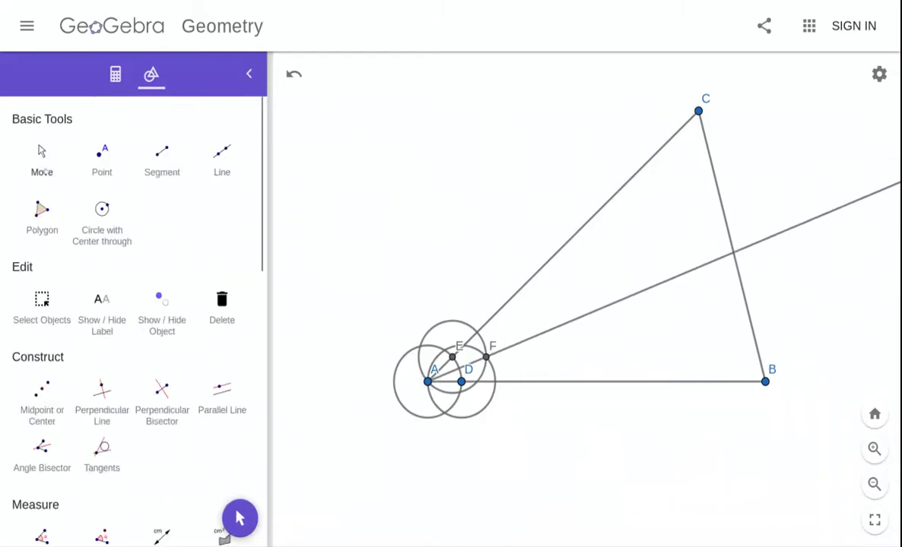
Thin the construction line near segment AB to thickness 1.
click(42, 156)
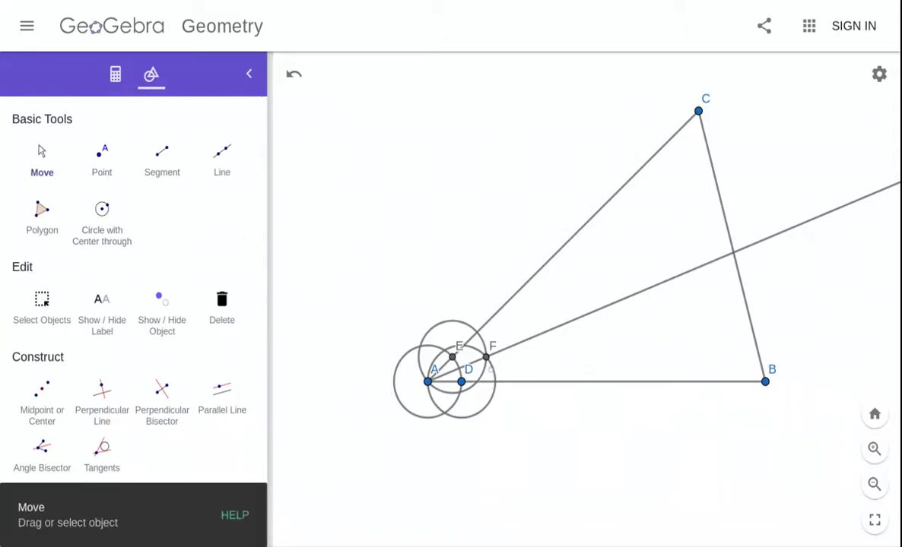
click(453, 356)
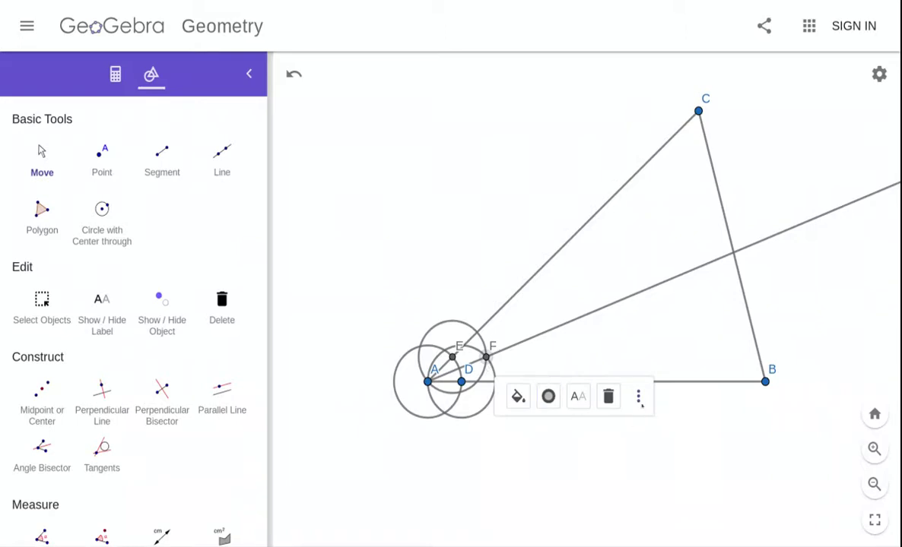
click(638, 396)
click(519, 495)
click(492, 381)
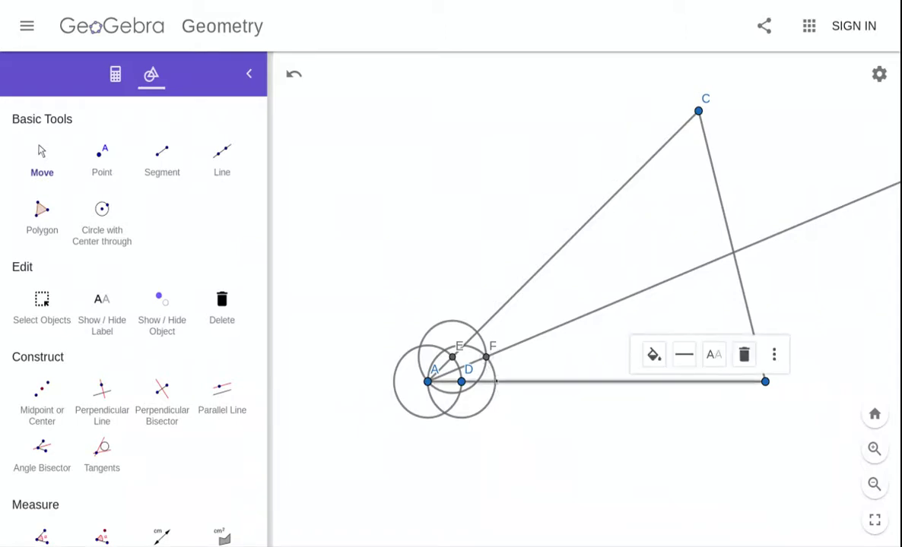
click(524, 318)
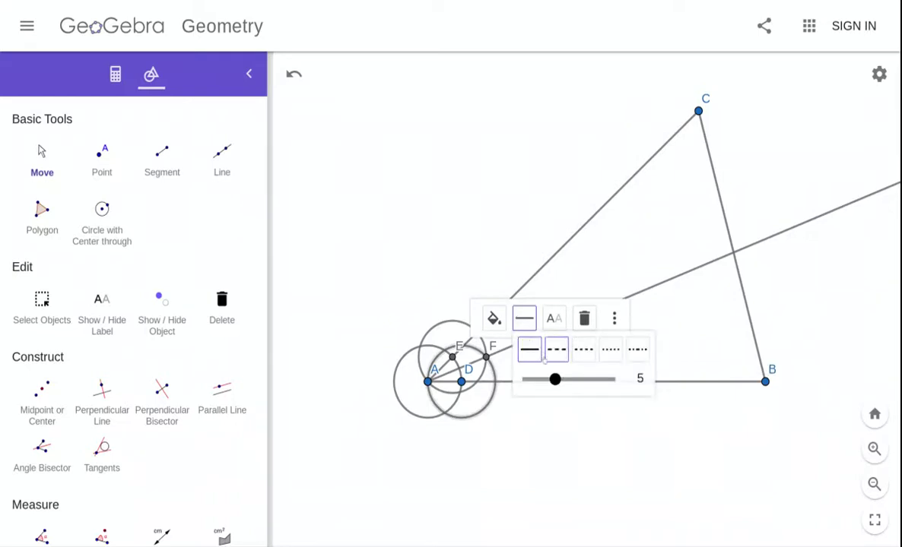
drag(555, 379, 487, 357)
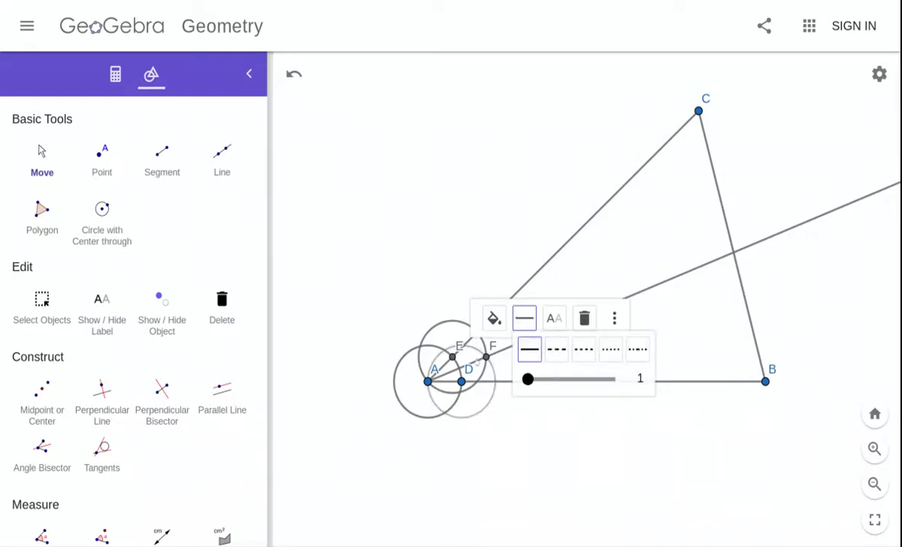
Reduce the circle at E and the bisector ray AF to thickness 1.
click(428, 332)
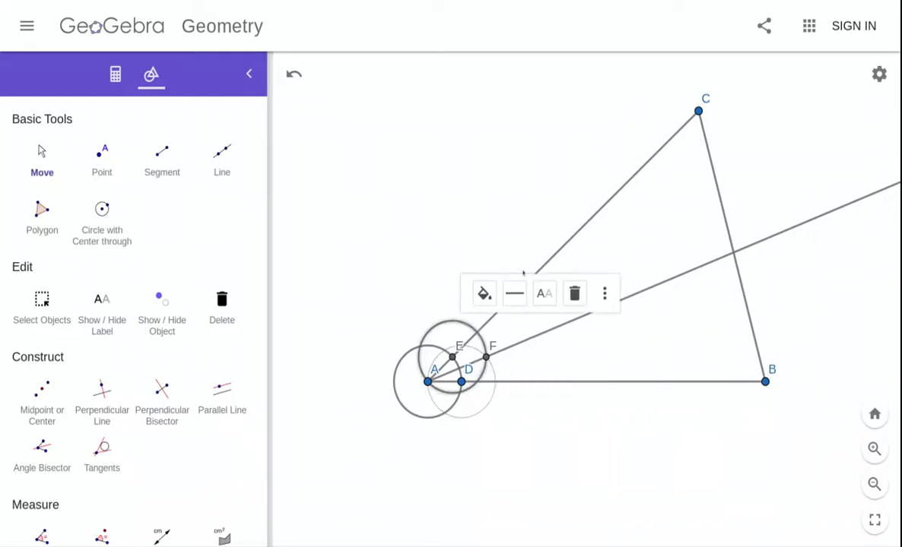
click(514, 294)
drag(545, 354, 518, 354)
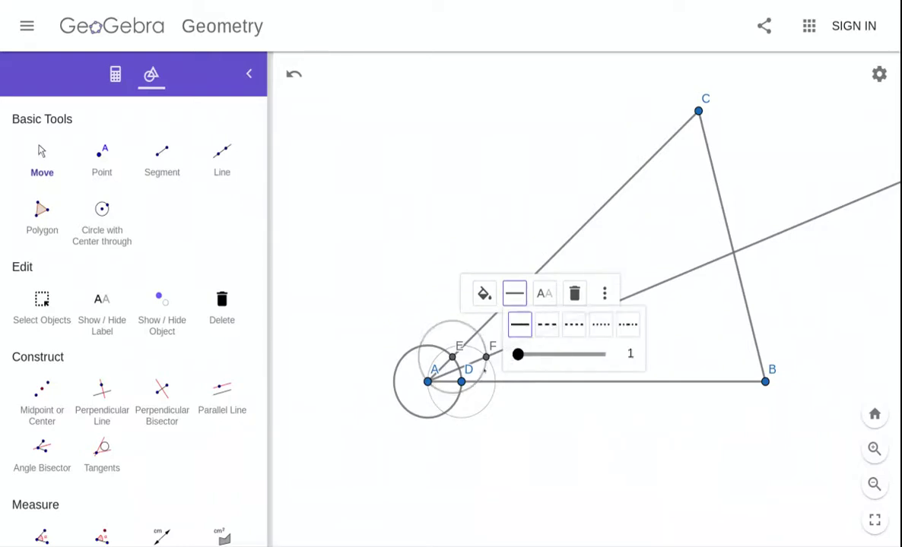
click(486, 357)
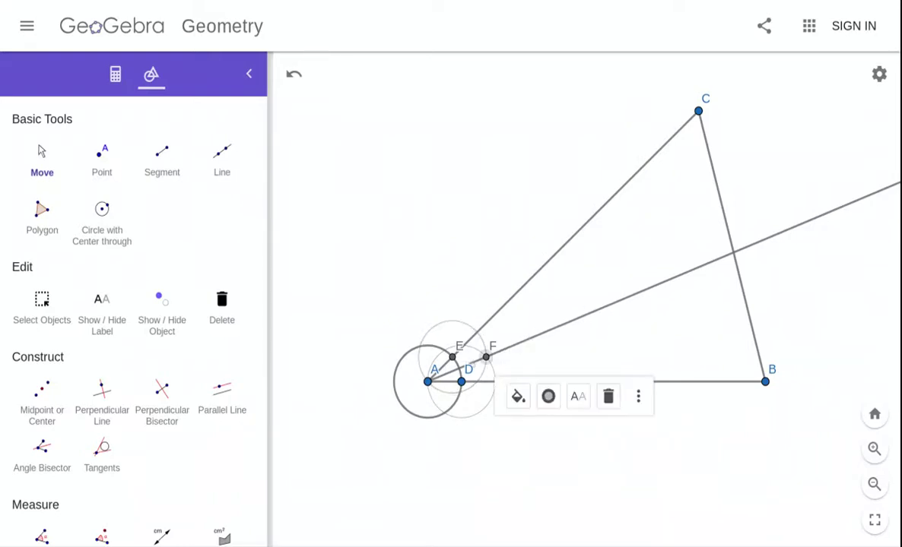
click(462, 381)
click(522, 342)
click(534, 342)
drag(617, 428, 585, 428)
click(419, 414)
Thin the circle around A to thickness 1.
click(420, 418)
click(490, 318)
drag(521, 379, 491, 378)
click(450, 414)
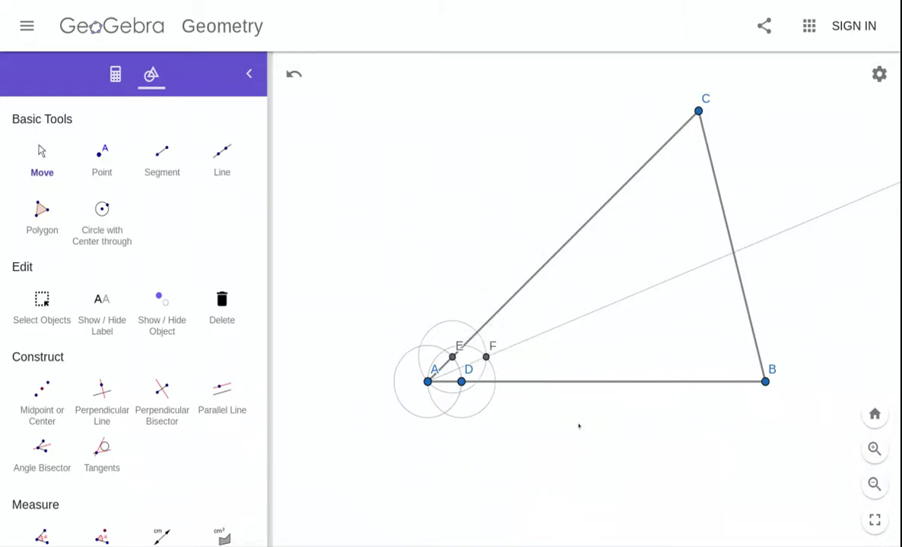
Restore accidentally deleted point F and review its label and marker style options.
click(485, 356)
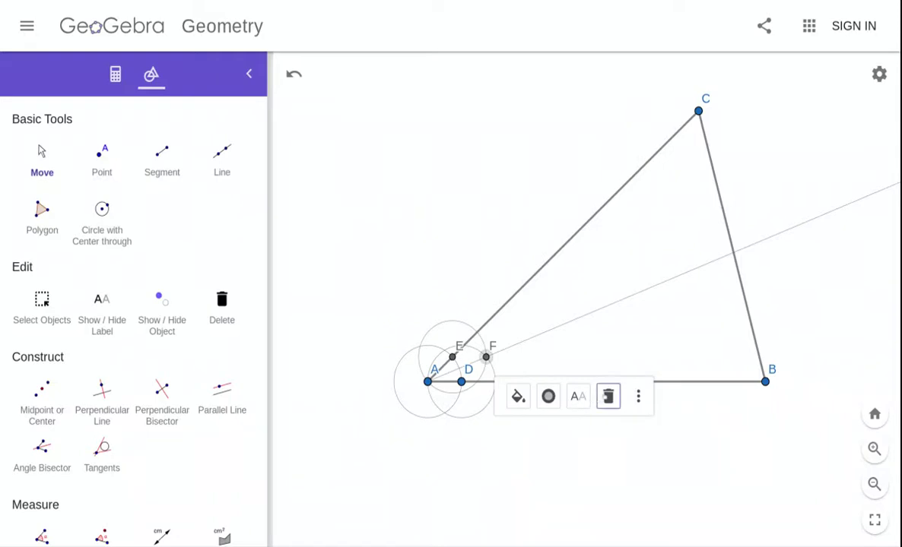
click(608, 396)
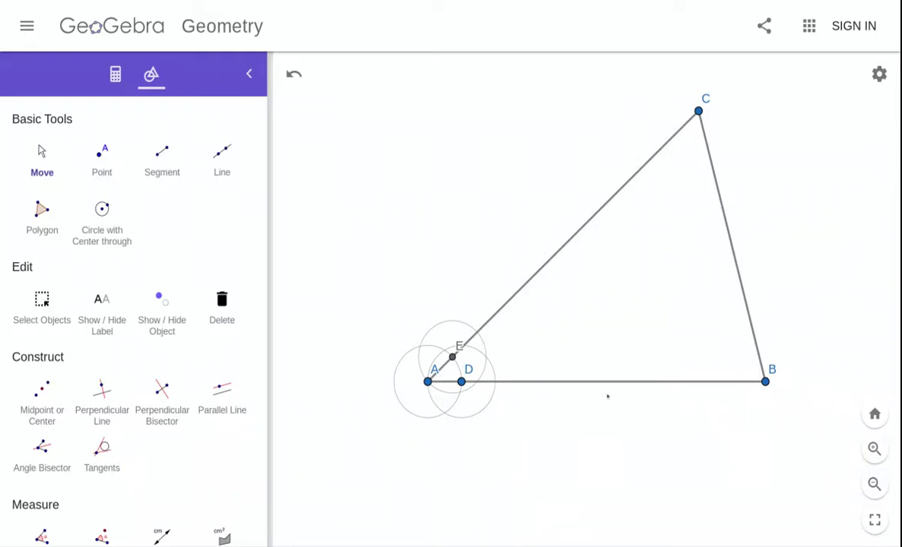
key(ctrl+z)
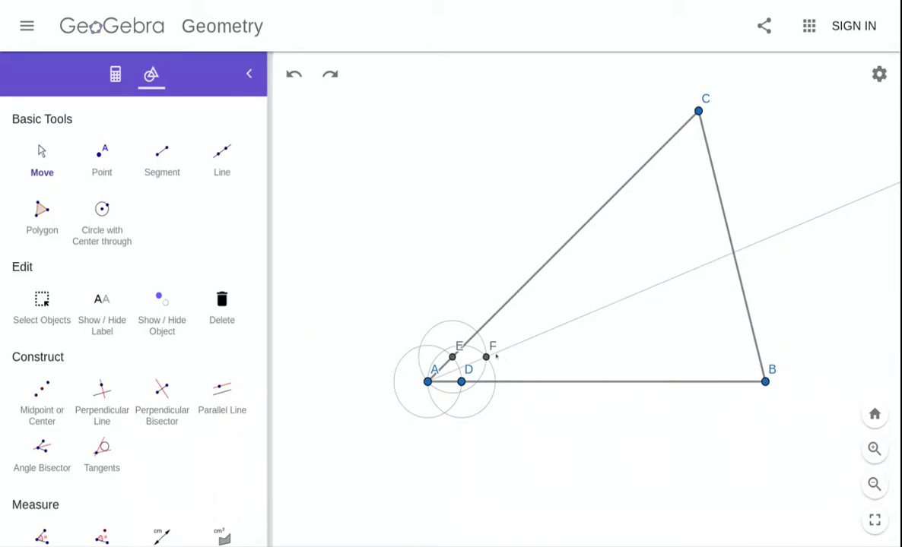
click(486, 356)
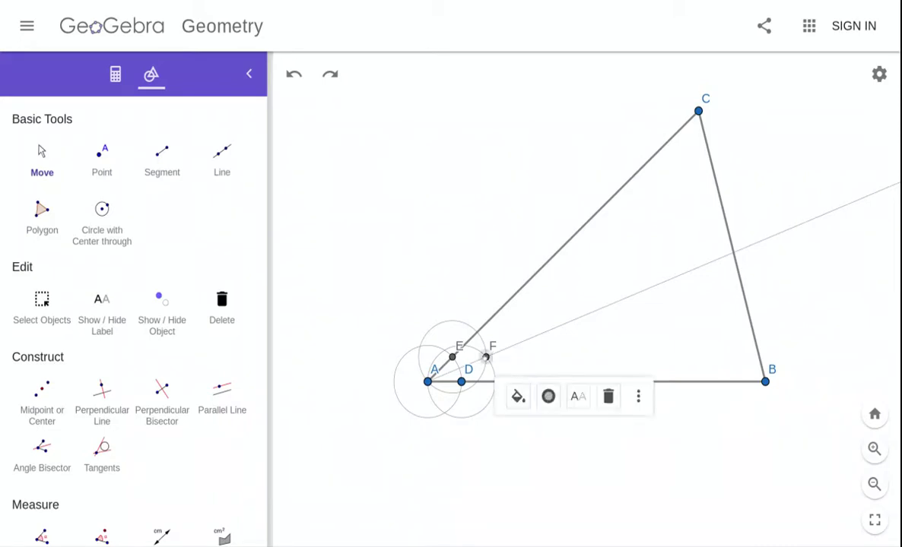
click(638, 396)
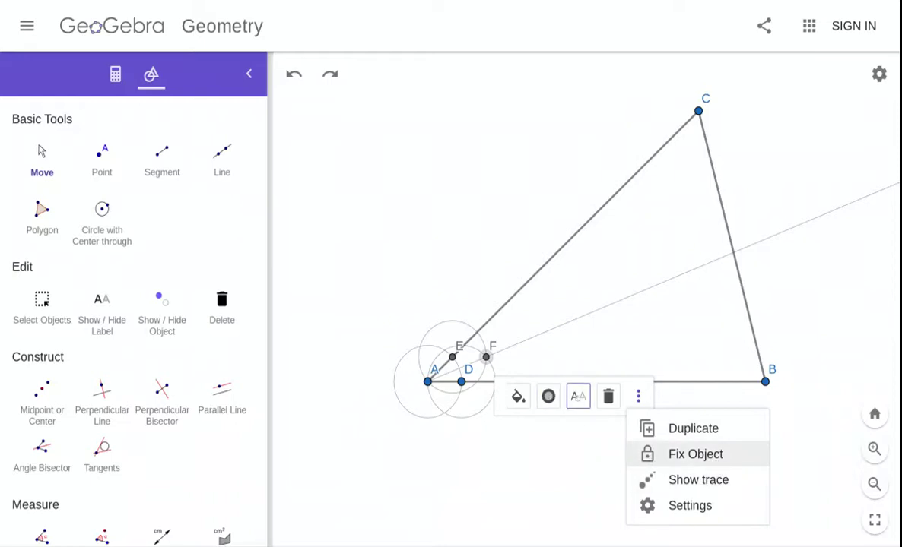
click(578, 396)
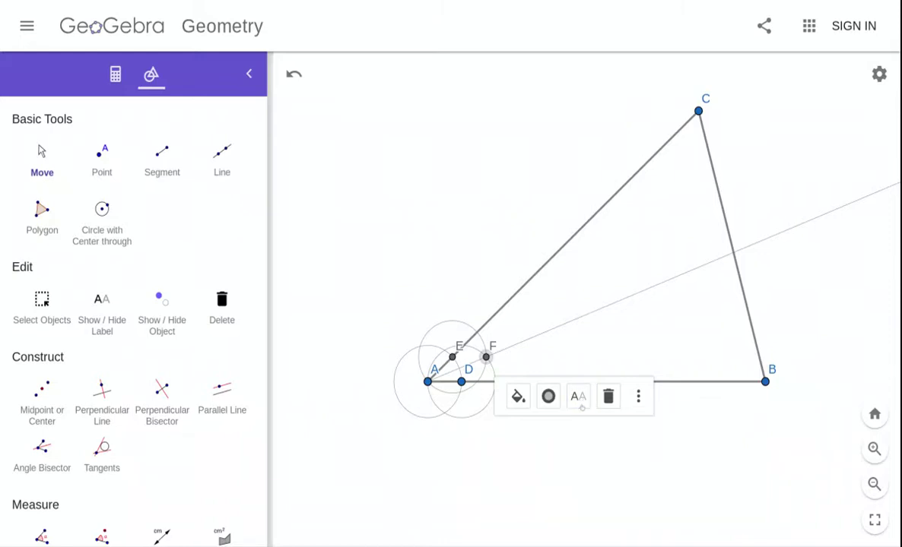
click(542, 380)
click(552, 399)
click(548, 396)
click(519, 441)
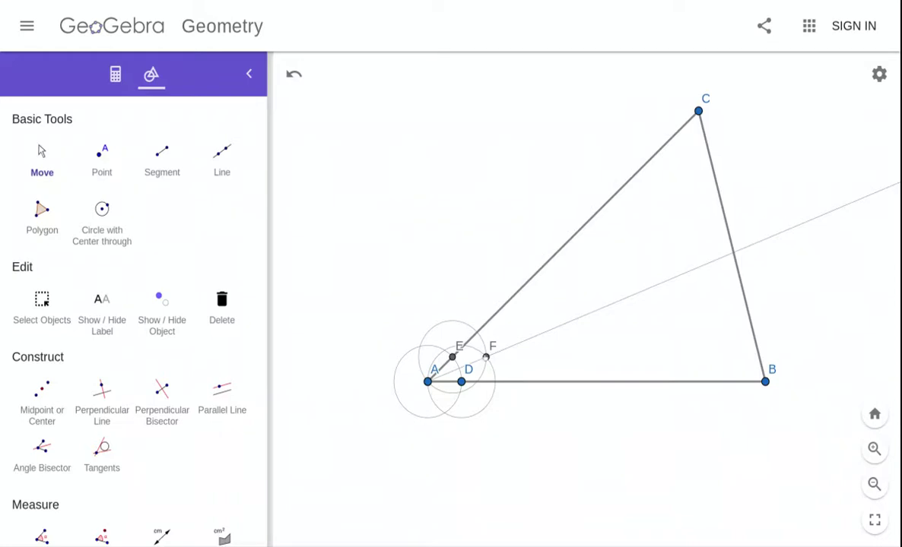
right_click(486, 357)
Hide helper points F, D and E with Show / Hide Object.
click(468, 432)
click(161, 308)
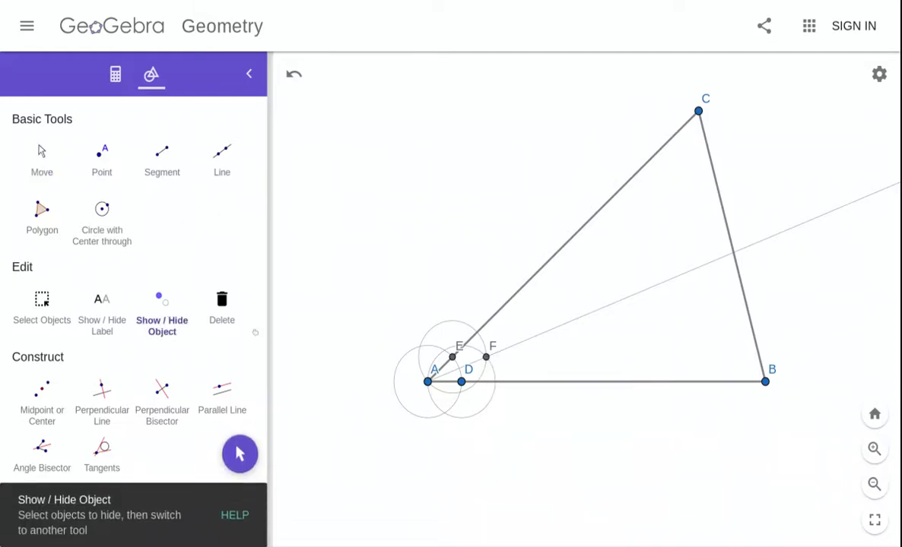
click(486, 356)
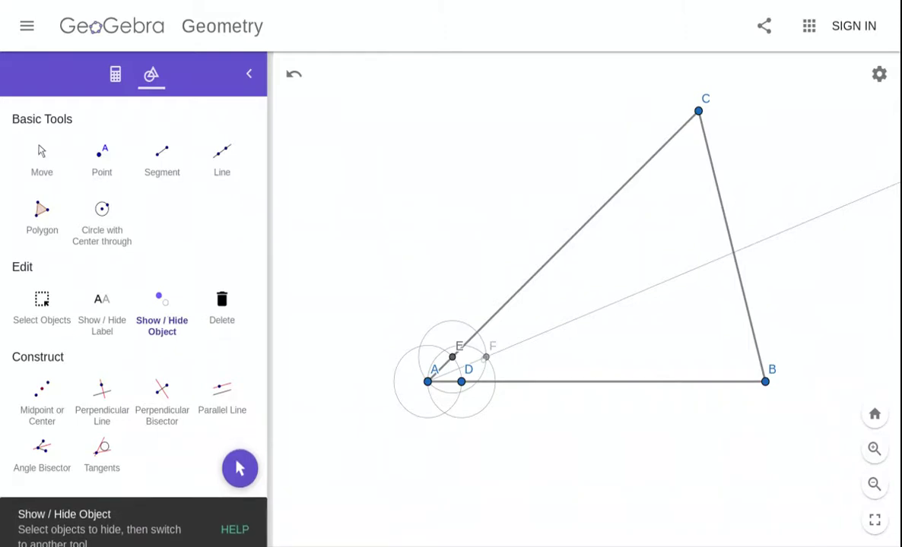
click(461, 381)
click(453, 357)
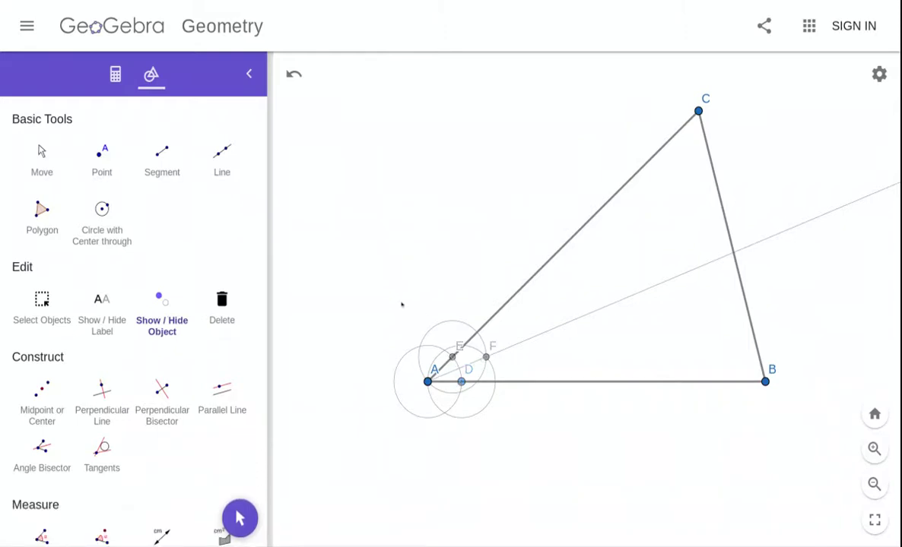
scroll(226, 304, down, 1)
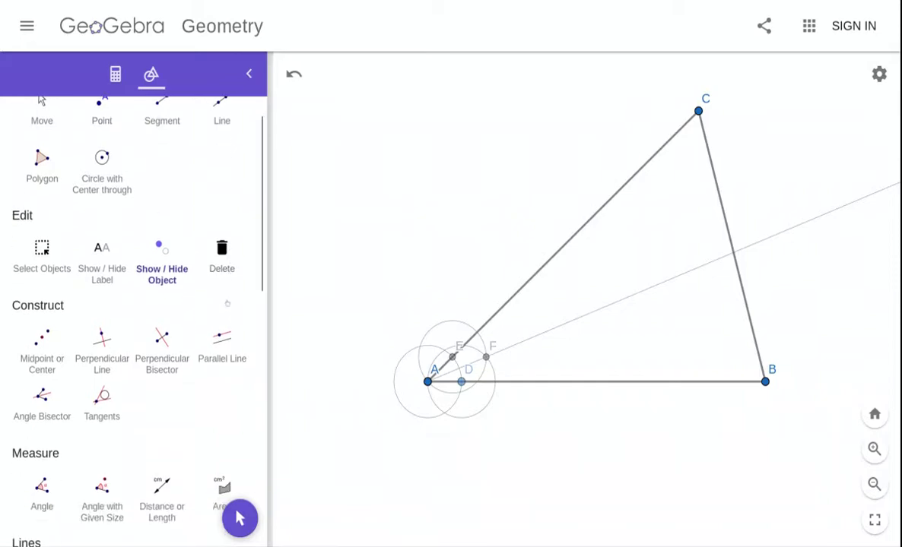
scroll(217, 297, down, 5)
scroll(148, 270, up, 6)
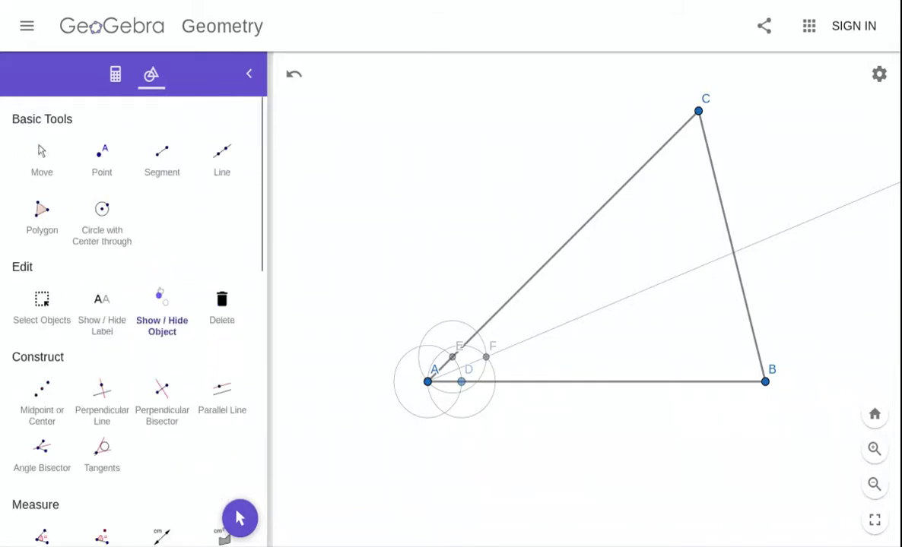
Draw radius-GB compass circles centred on B, G and intersection point H.
click(103, 158)
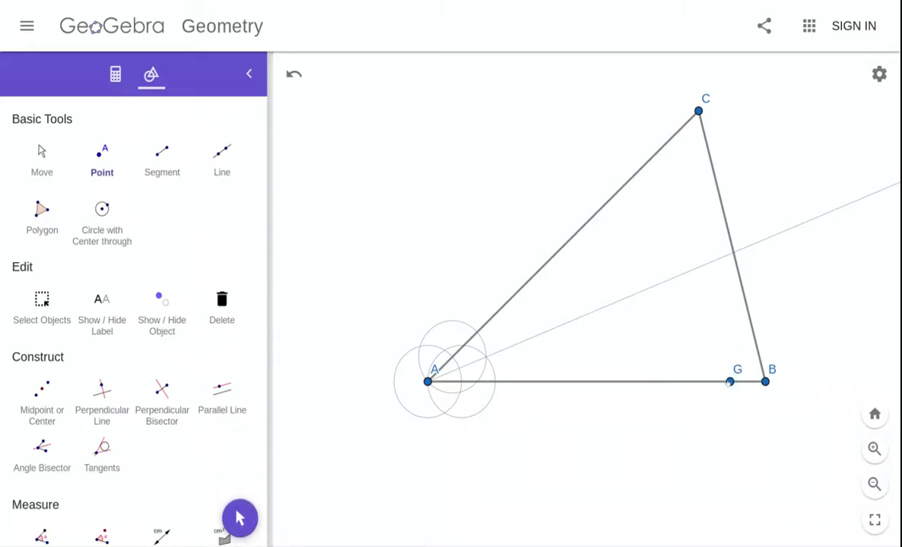
scroll(117, 373, down, 10)
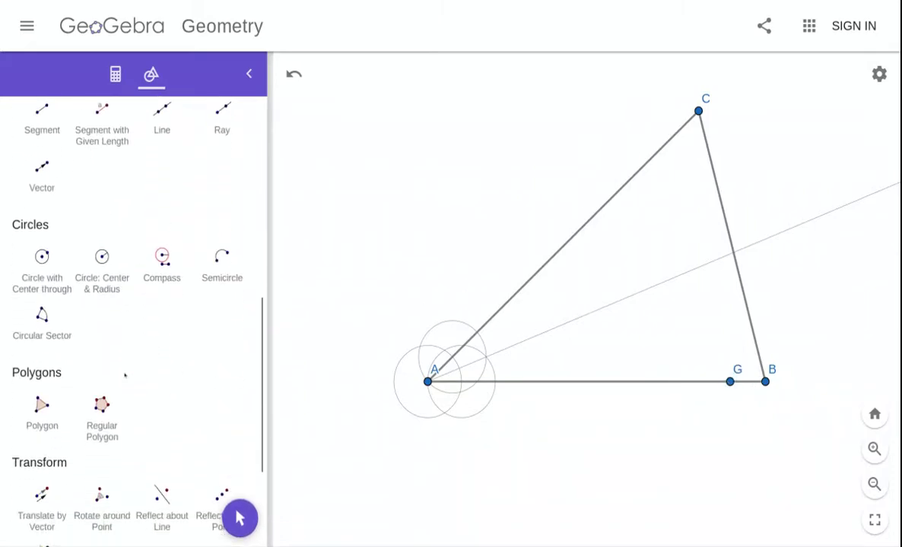
click(156, 262)
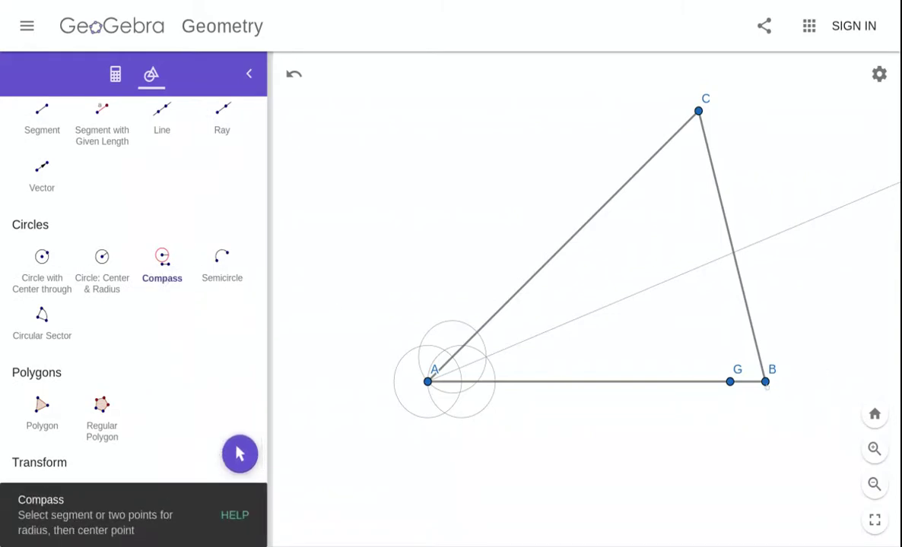
click(765, 381)
click(730, 382)
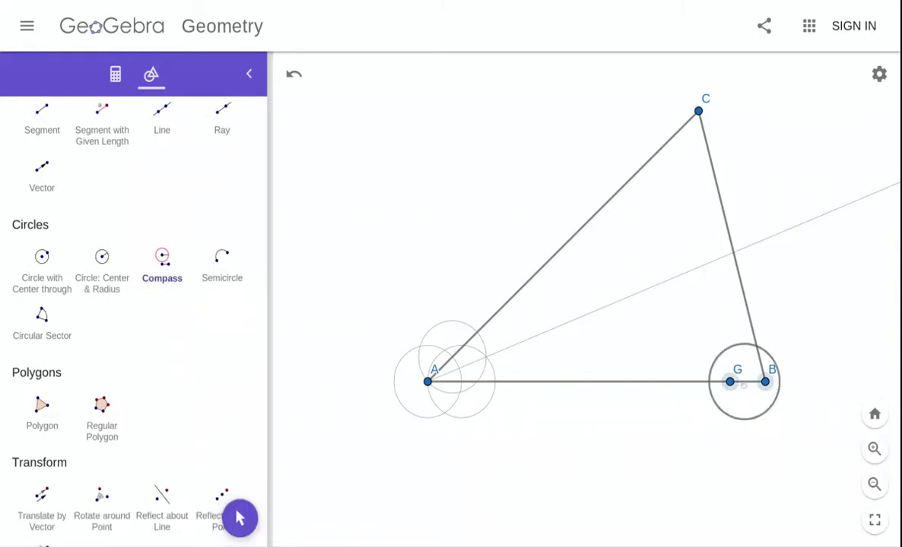
click(765, 382)
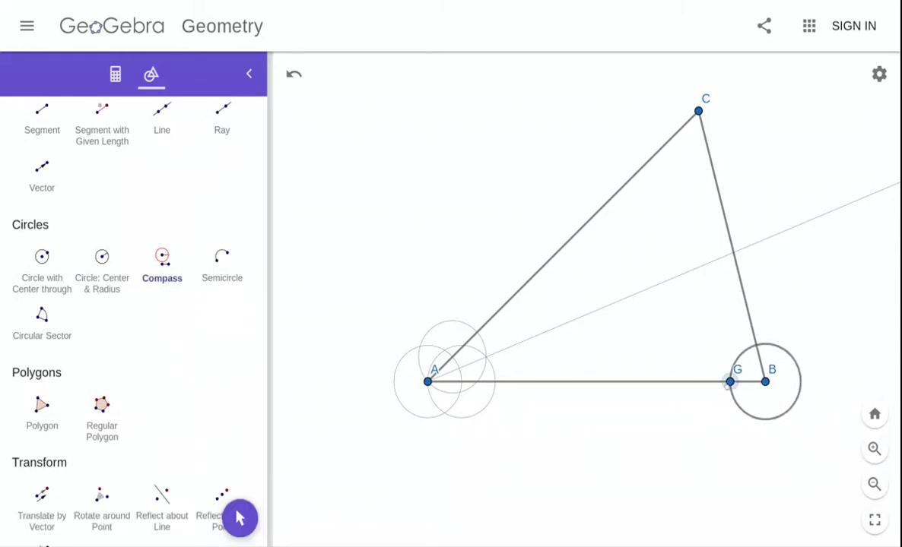
click(765, 382)
click(730, 382)
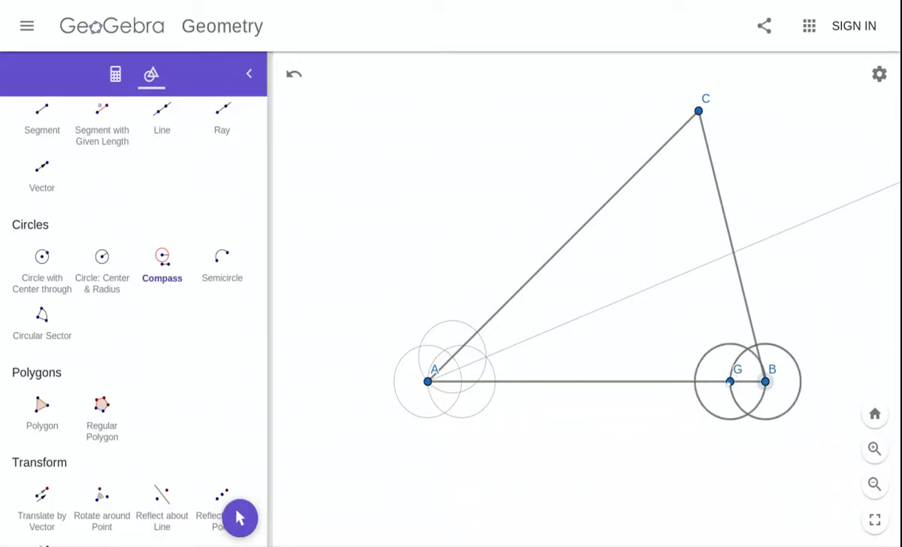
click(758, 357)
click(756, 345)
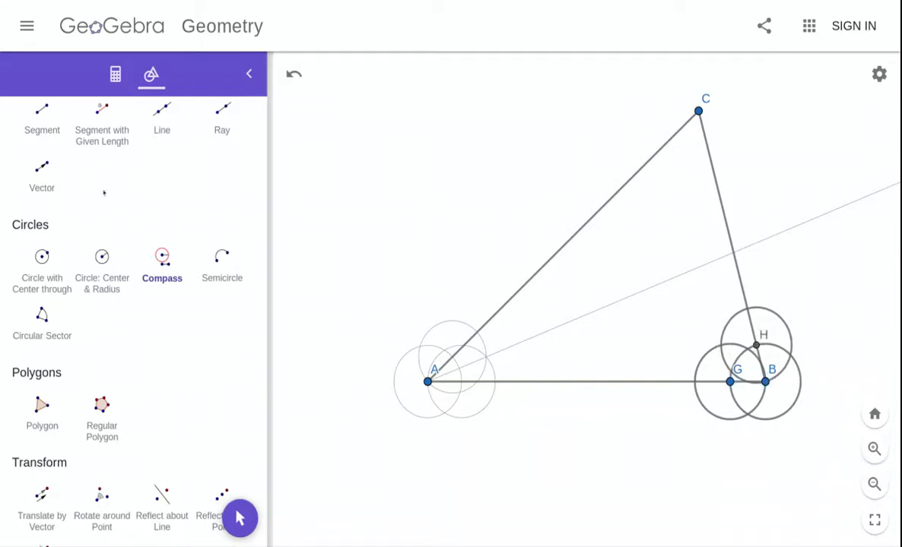
Draw a ray from B through circle intersection I.
click(212, 114)
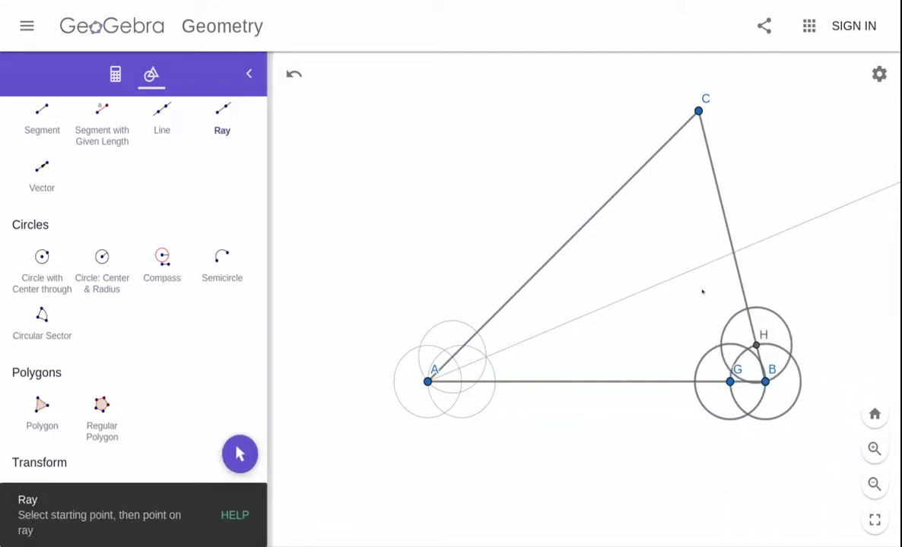
click(764, 382)
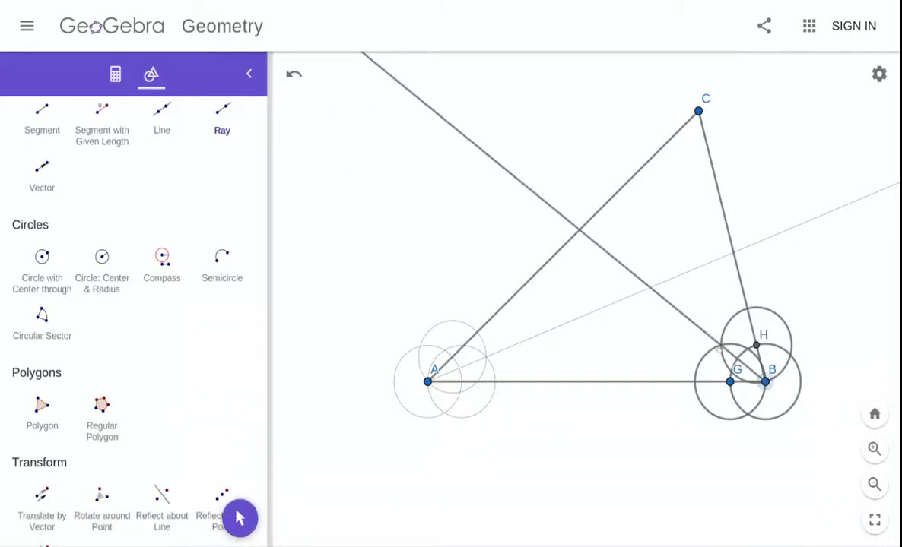
click(721, 345)
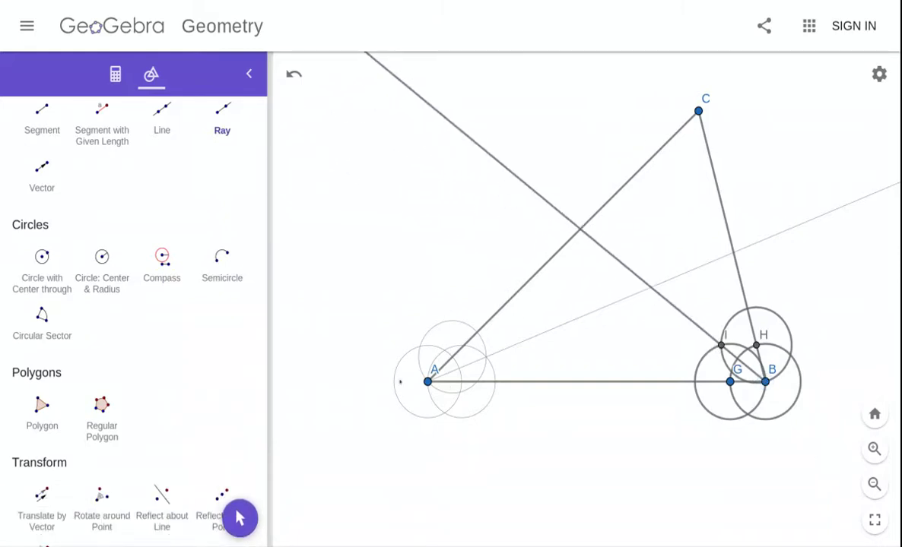
Hide helper points H and G.
scroll(239, 228, up, 3)
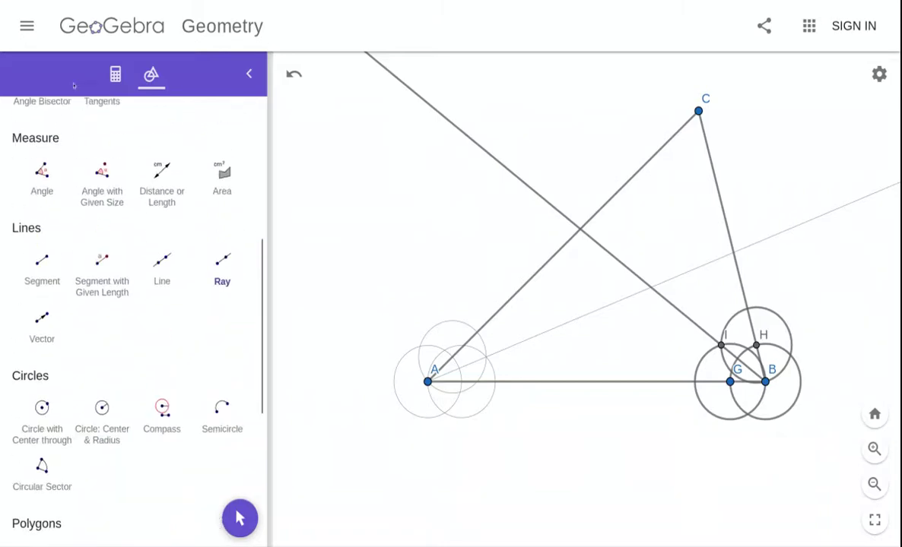
scroll(158, 169, up, 4)
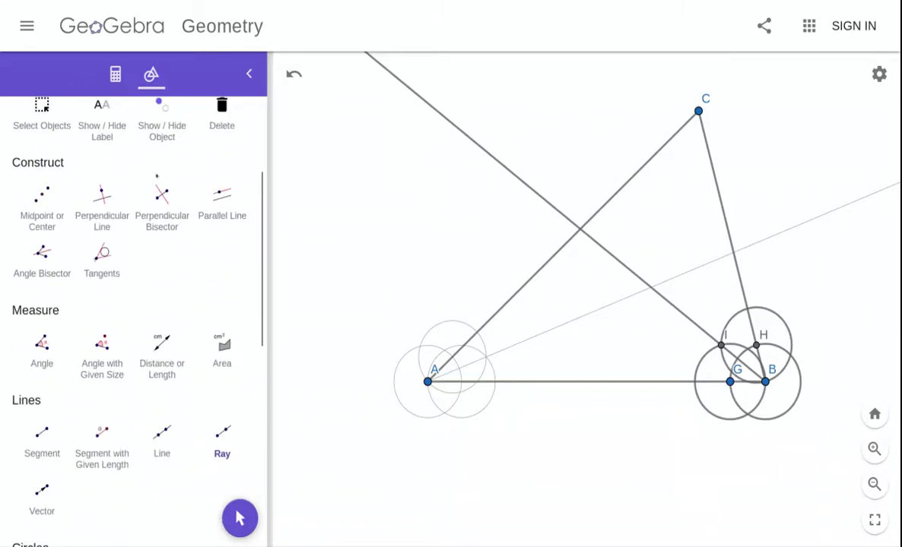
click(157, 169)
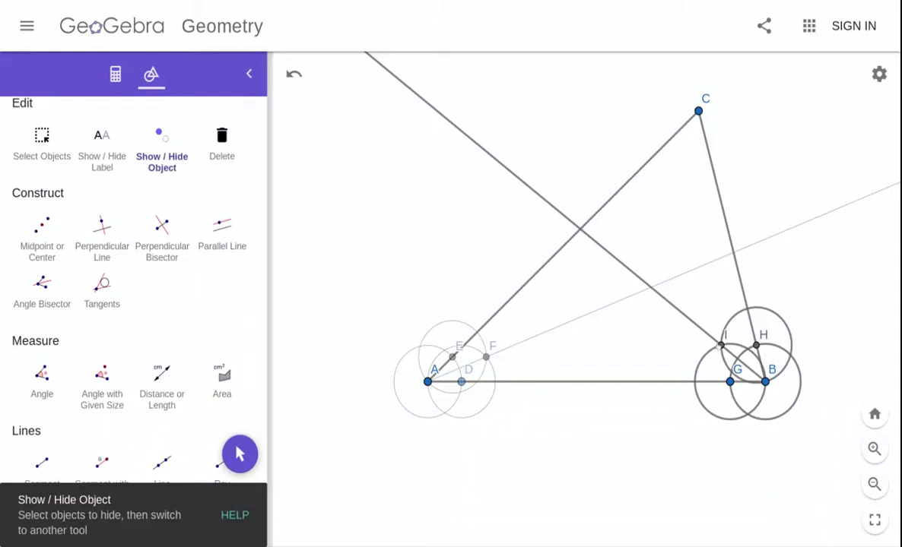
click(755, 346)
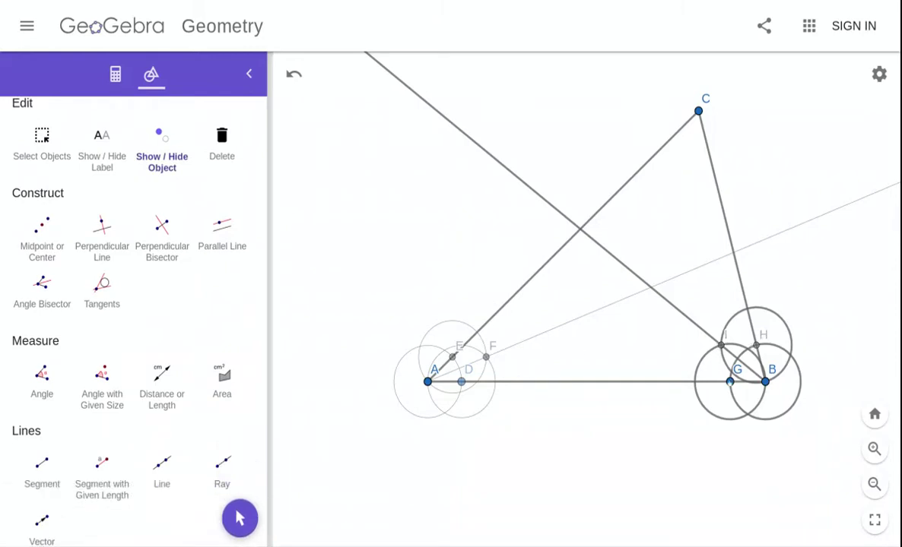
click(730, 382)
Reduce two construction circles at B from thickness 5 to 1.
scroll(133, 304, up, 3)
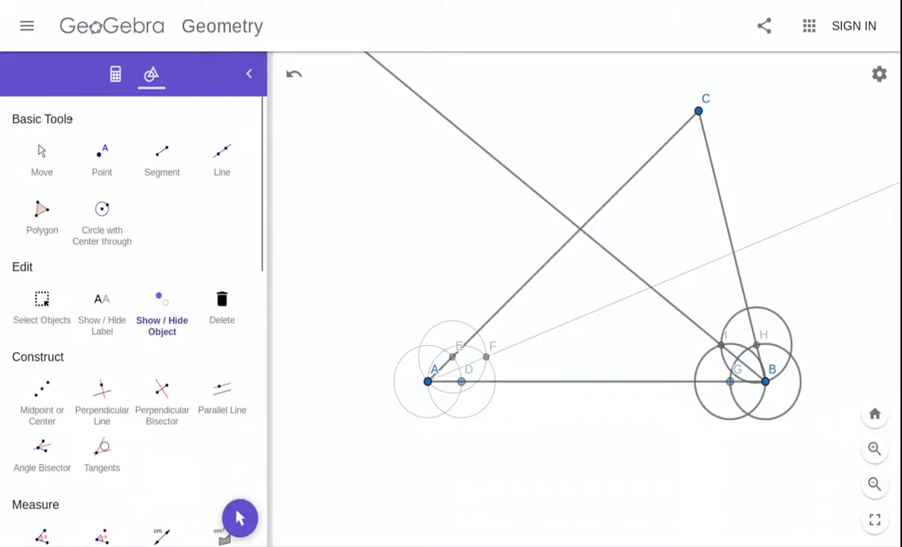
click(38, 156)
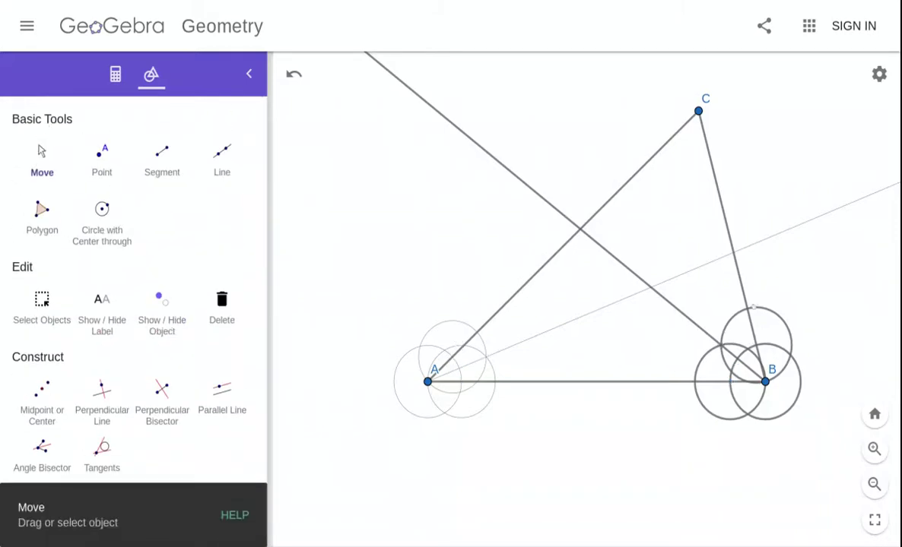
click(720, 346)
click(795, 280)
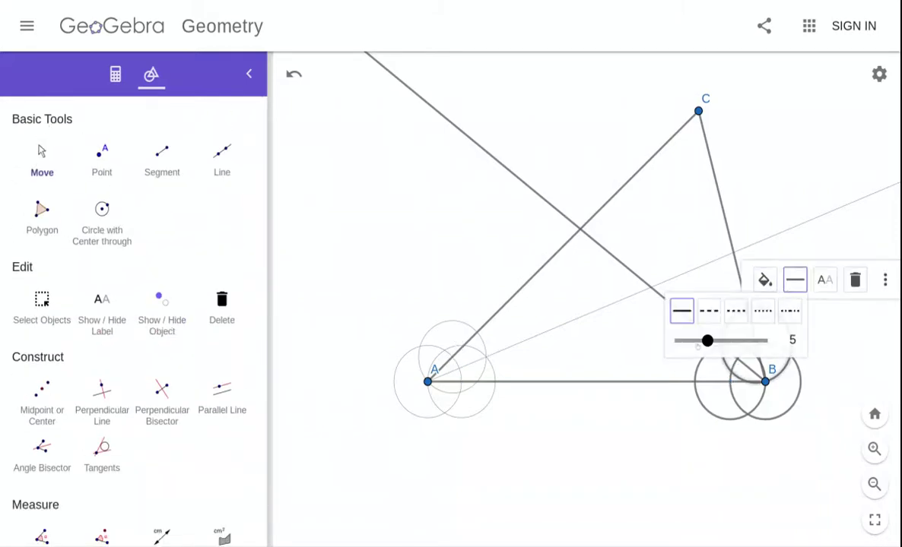
drag(707, 341, 677, 341)
click(741, 358)
click(792, 318)
drag(704, 376, 678, 376)
click(731, 471)
Thin the remaining circle around B to thickness 1.
click(732, 365)
click(794, 319)
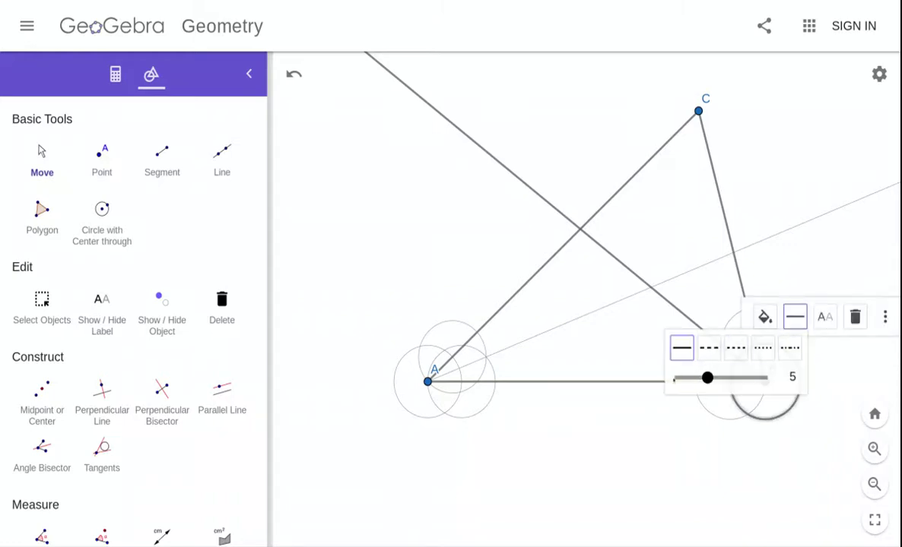
drag(707, 377, 676, 378)
click(590, 389)
click(102, 156)
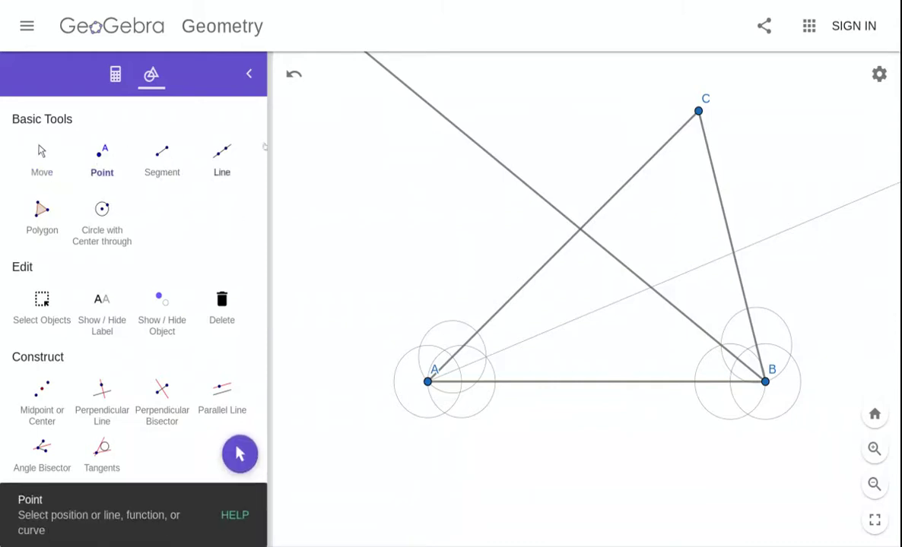
Mark the bisectors' intersection J, undo stray point K, and rename J to O.
click(650, 287)
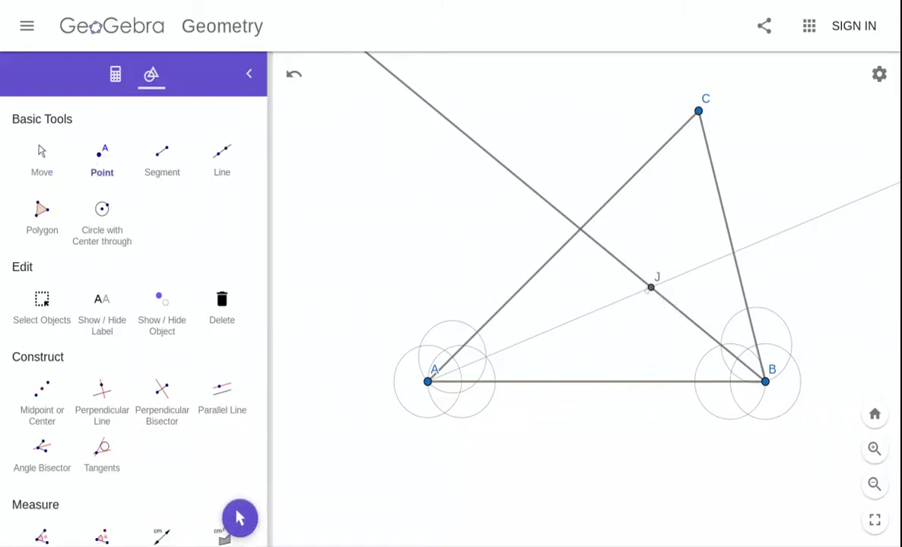
right_click(647, 290)
click(616, 336)
key(ctrl+z)
key(Escape)
click(650, 287)
click(742, 326)
click(821, 358)
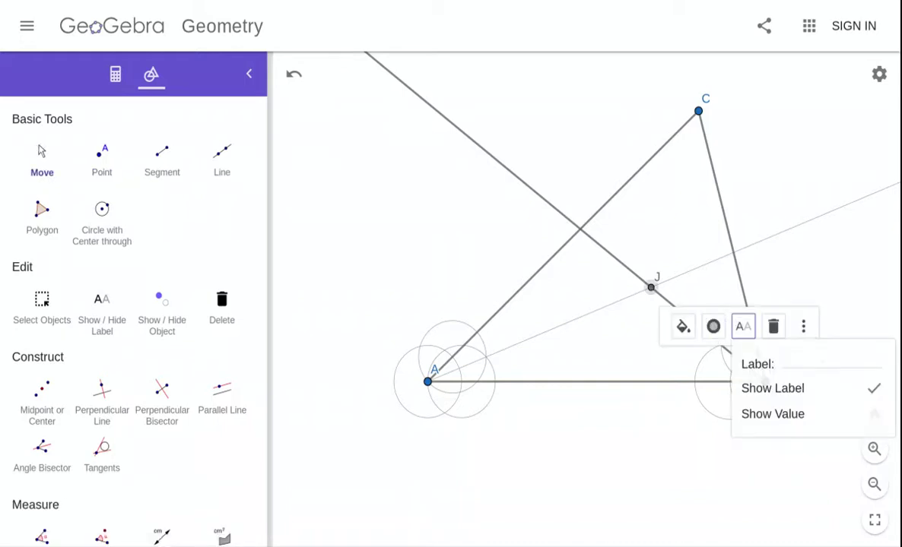
text(O)
click(867, 297)
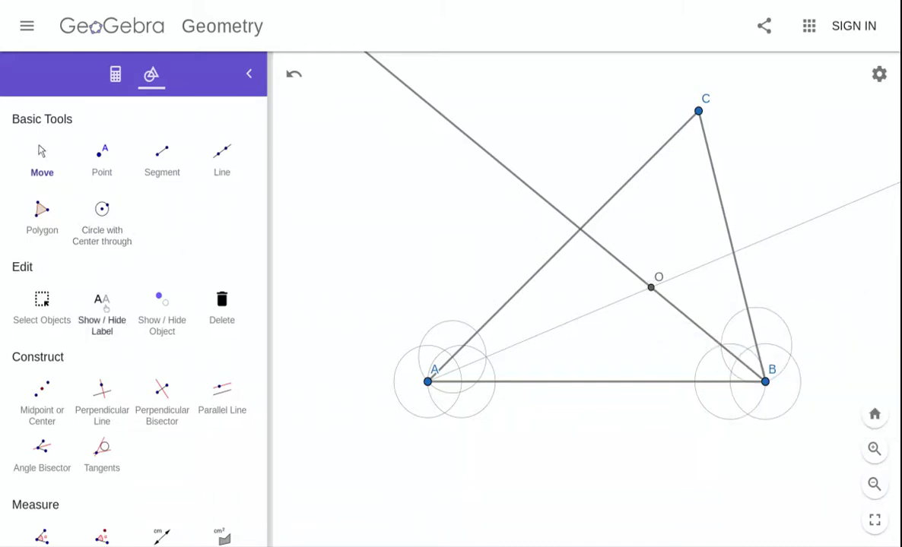
Thin the bisector line through O to thickness 1.
click(469, 144)
click(532, 169)
drag(563, 229, 536, 229)
click(469, 256)
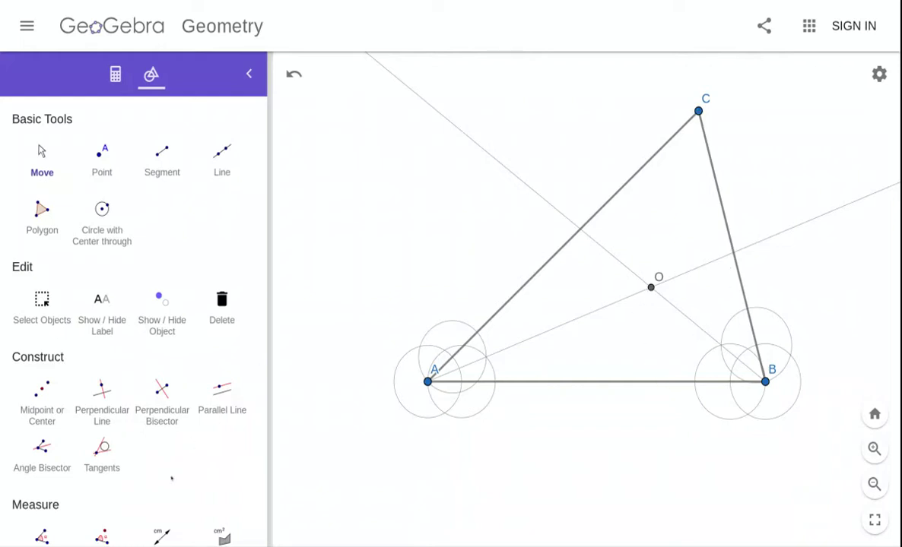
Place point J on side AB and draw a radius-OJ compass circle centred on O.
scroll(172, 479, down, 1)
scroll(173, 479, up, 1)
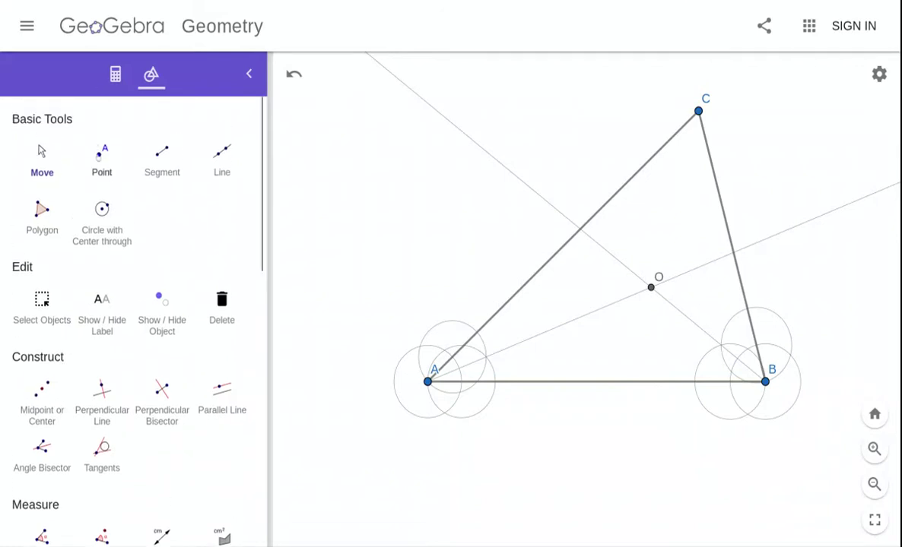
click(100, 154)
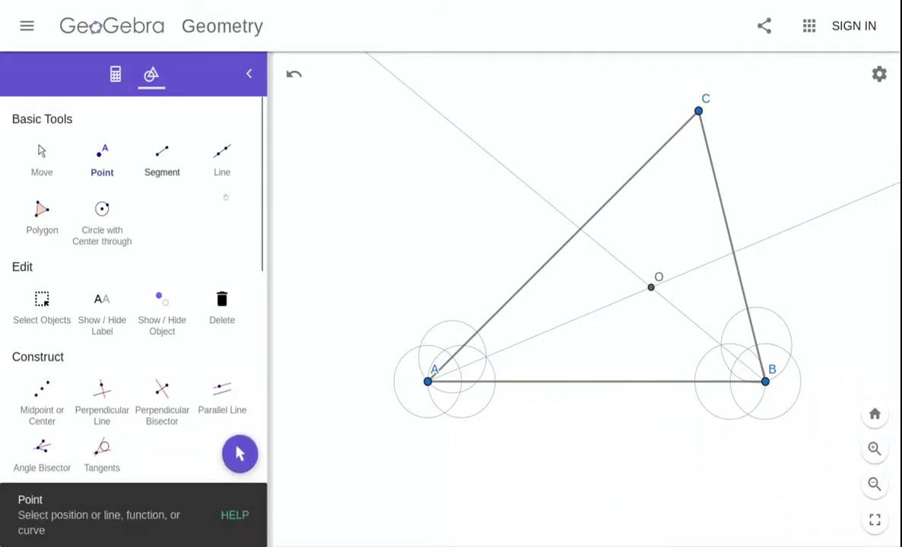
click(593, 381)
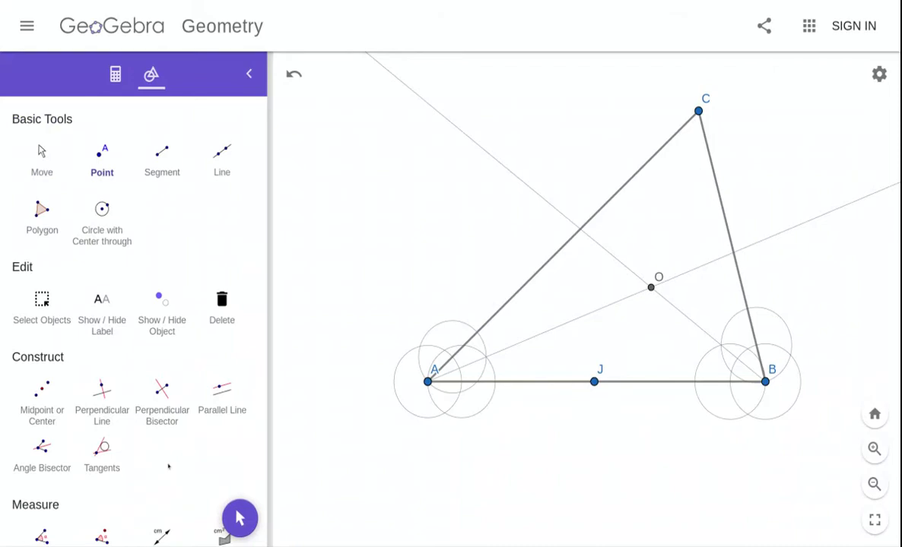
scroll(168, 467, down, 5)
click(159, 391)
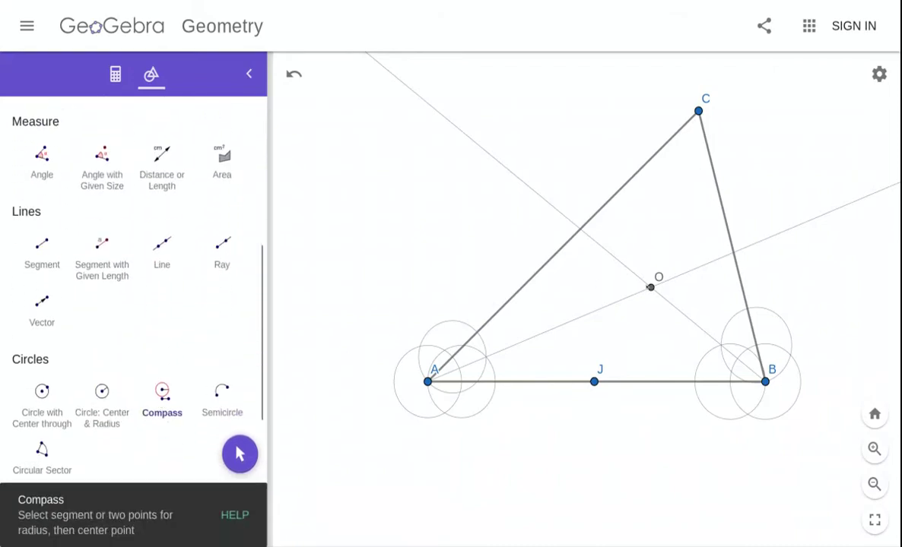
click(650, 287)
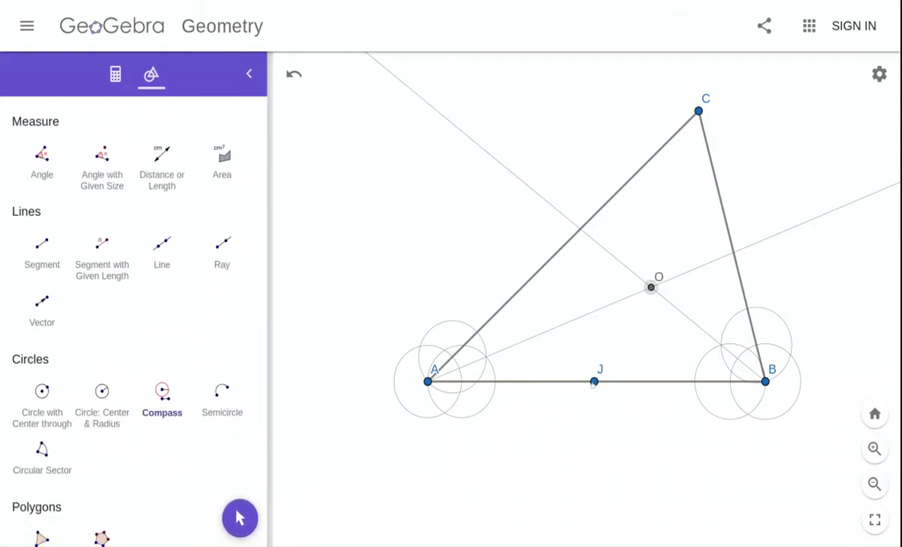
click(594, 382)
click(650, 286)
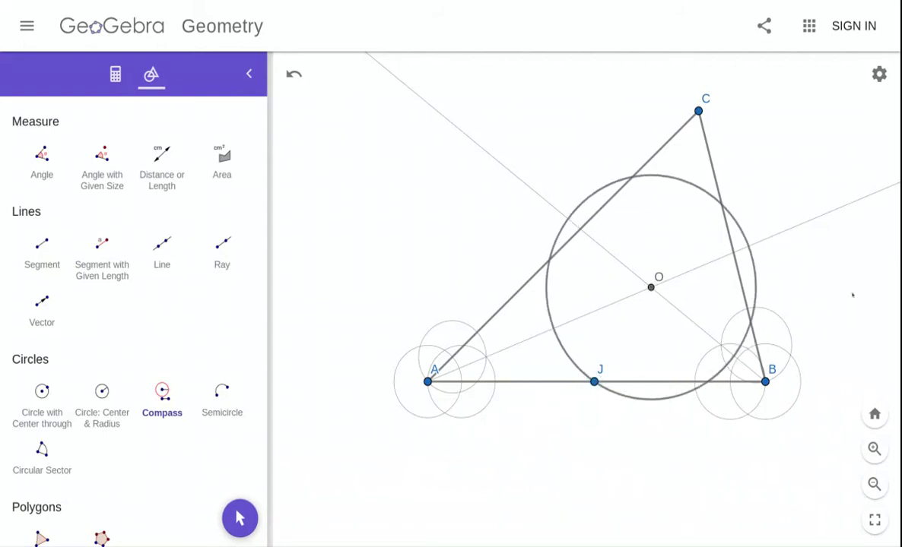
Shift the construction into view and draw radius-OJ circles centred on J and K.
scroll(868, 239, down, 4)
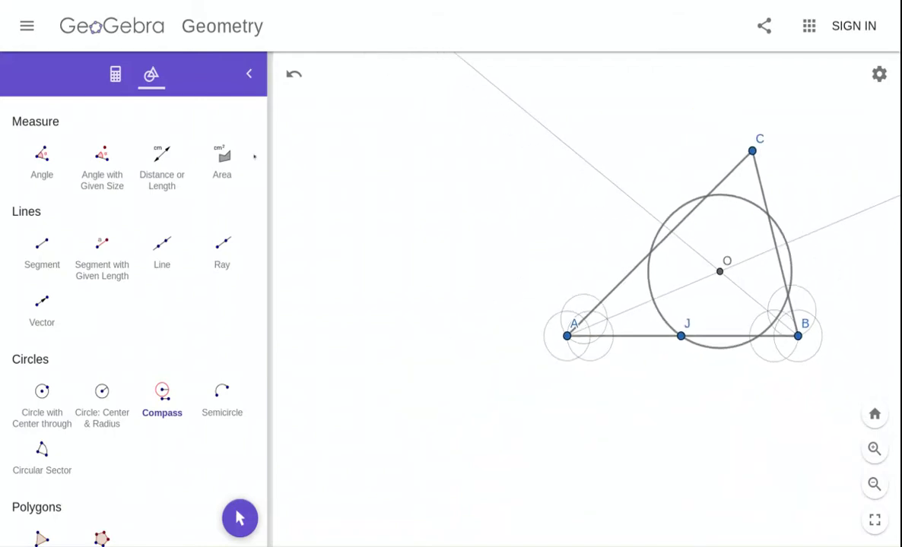
scroll(83, 167, up, 5)
click(41, 158)
drag(470, 195, 352, 158)
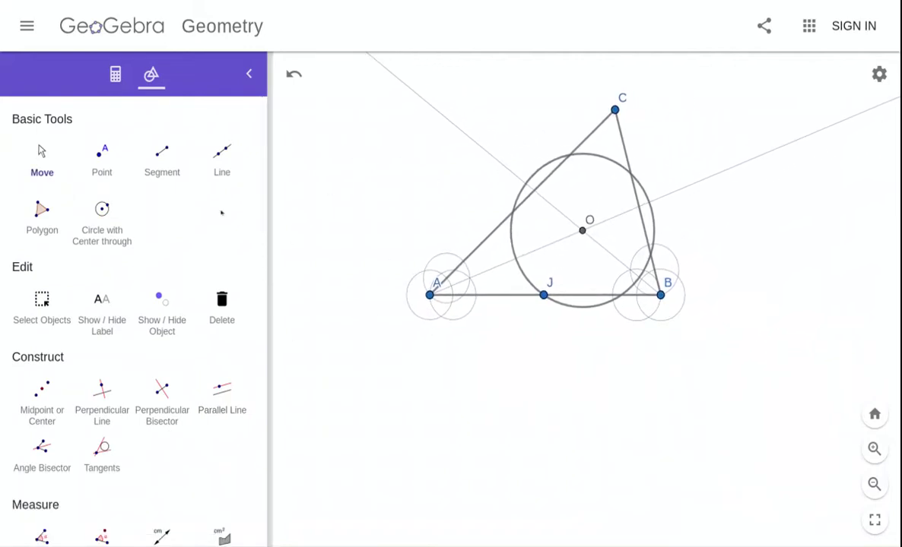
scroll(202, 398, down, 6)
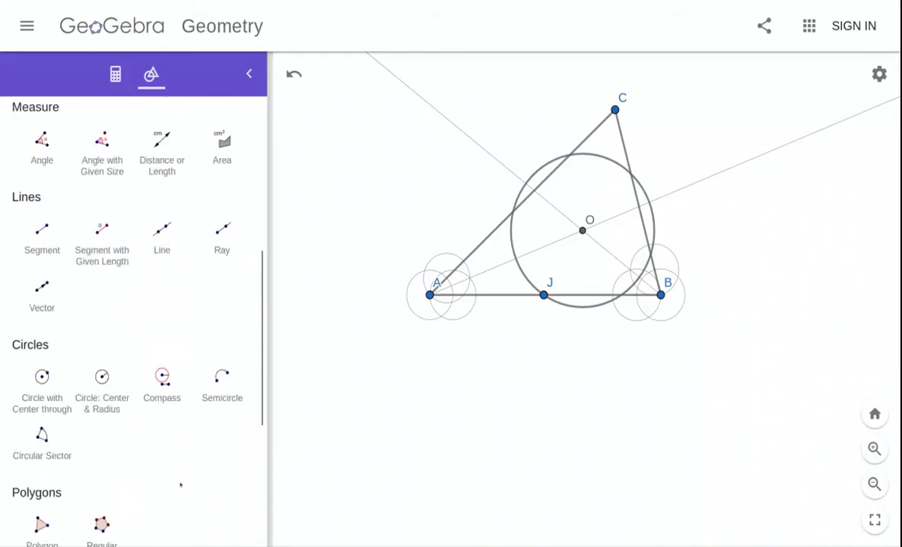
scroll(180, 485, down, 3)
scroll(243, 279, up, 3)
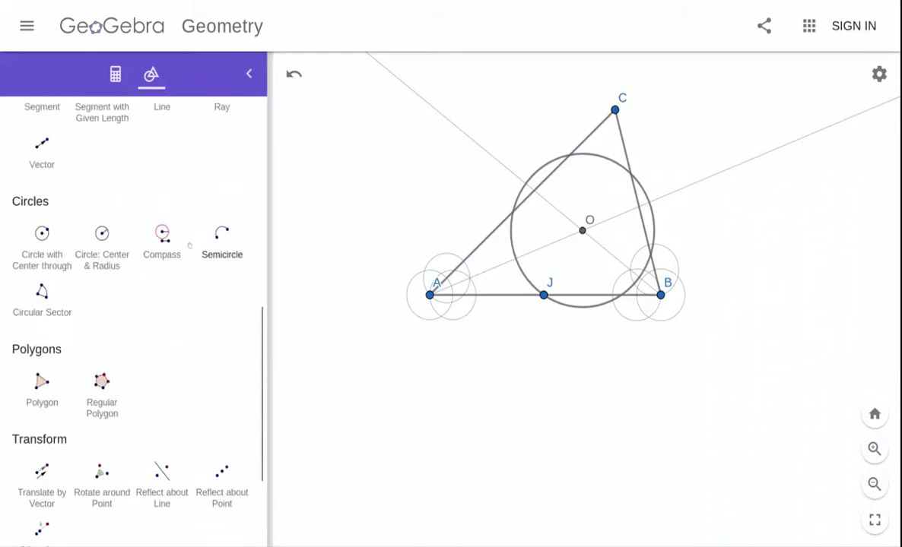
click(164, 240)
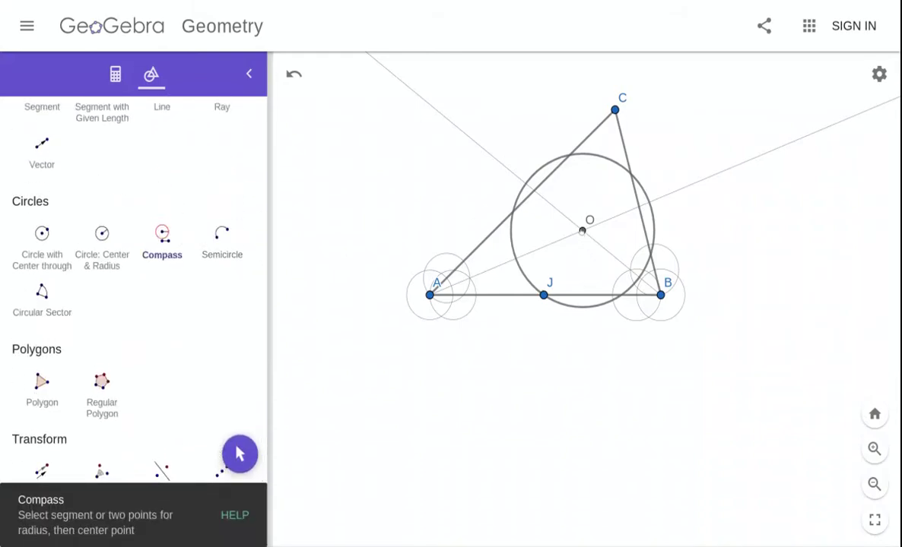
click(582, 230)
click(544, 295)
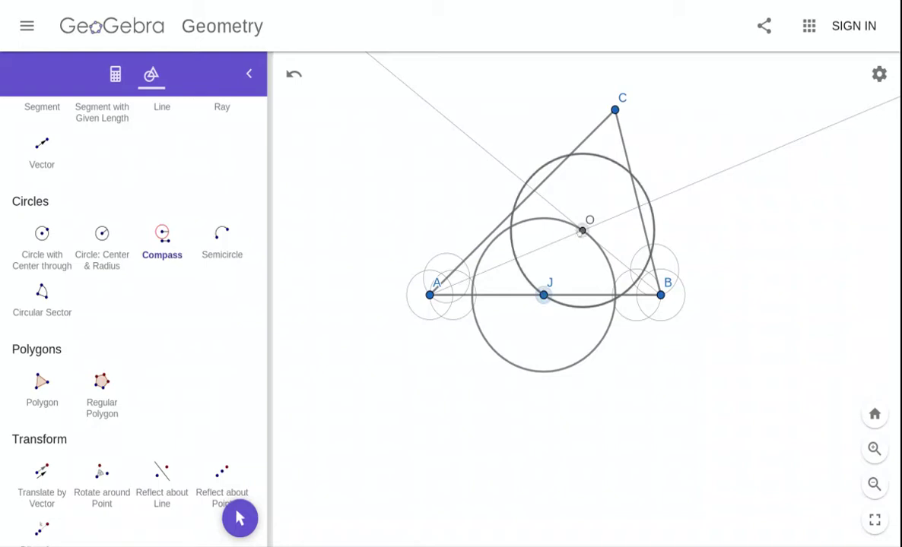
click(615, 295)
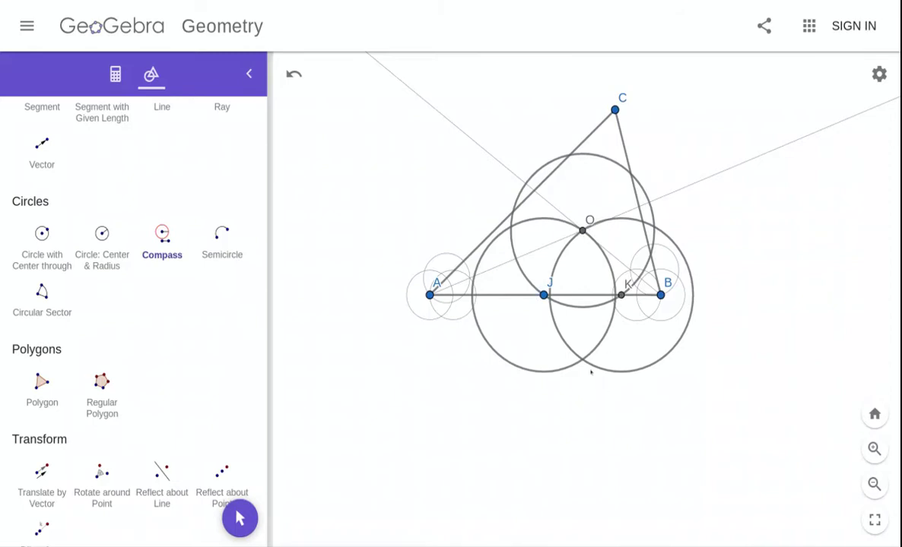
Draw a ray from O through the lower circle intersection L, perpendicular to AB.
scroll(148, 199, up, 3)
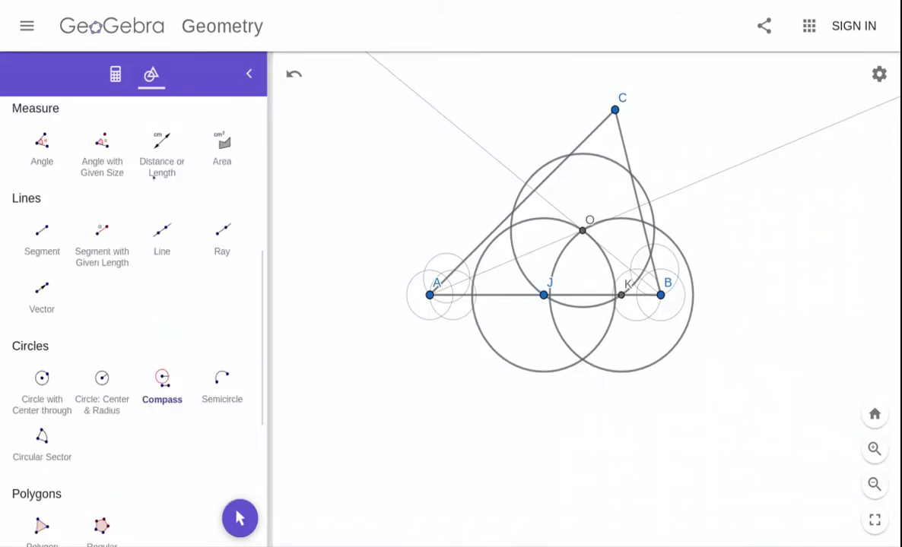
click(201, 225)
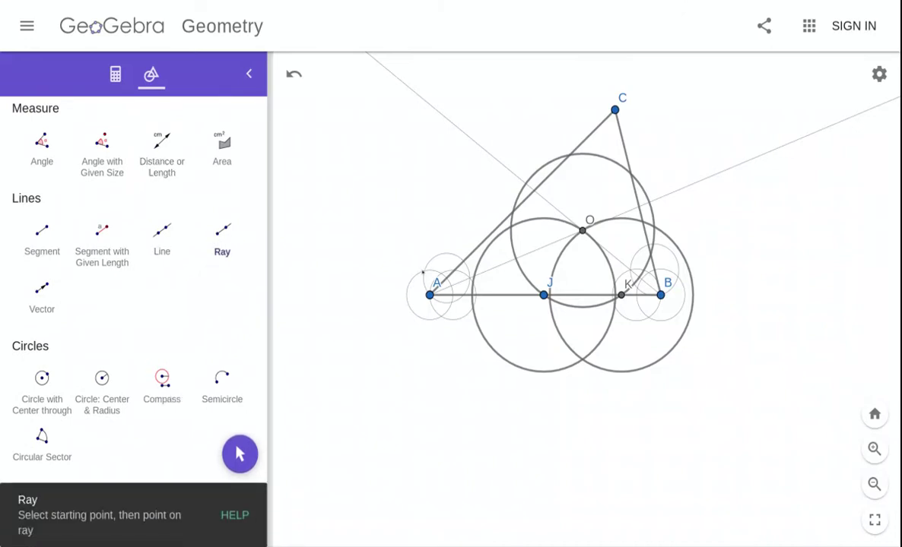
click(581, 230)
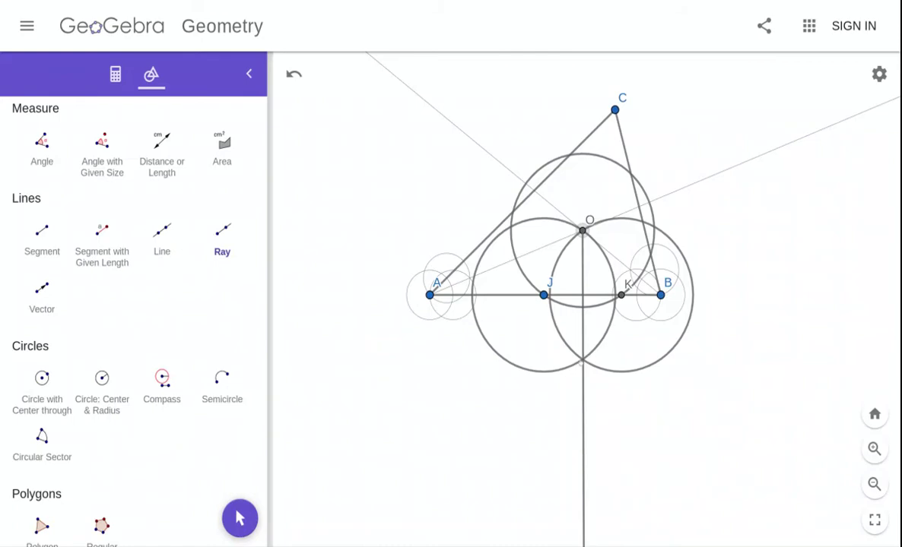
click(581, 359)
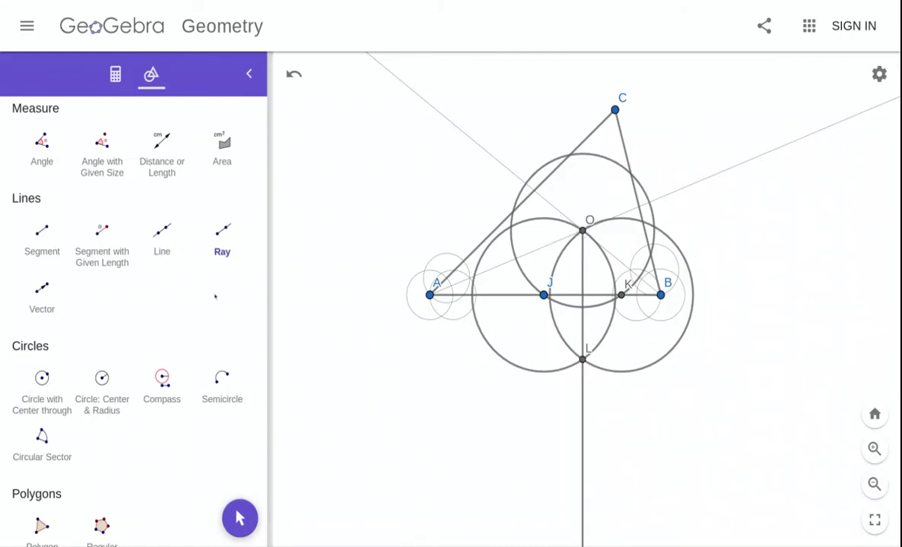
Hide the helper points J and L.
scroll(215, 297, up, 5)
click(162, 227)
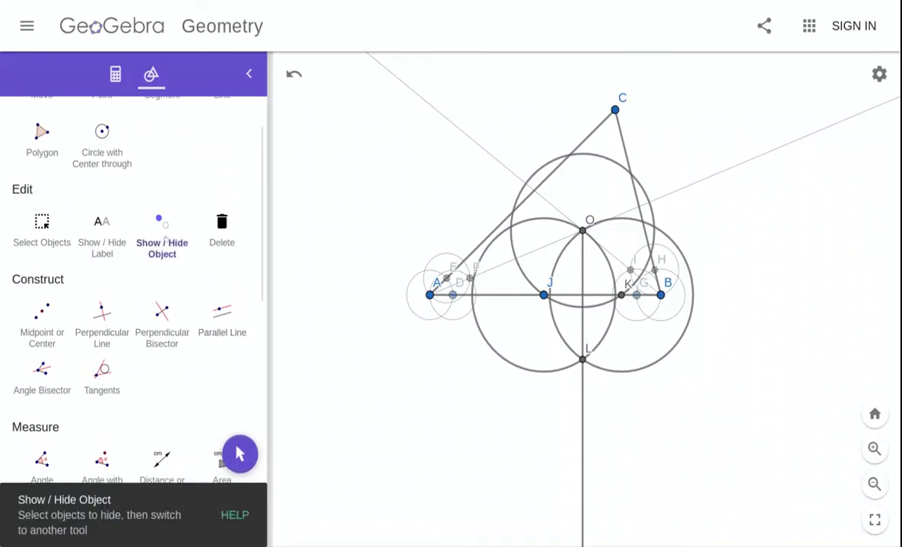
click(543, 294)
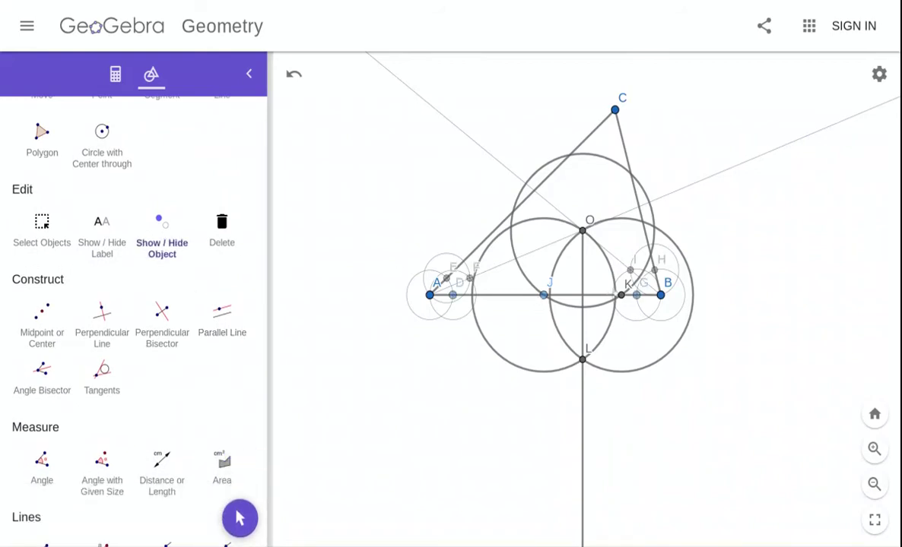
click(582, 359)
Place point M where the ray meets side AB.
scroll(90, 146, up, 3)
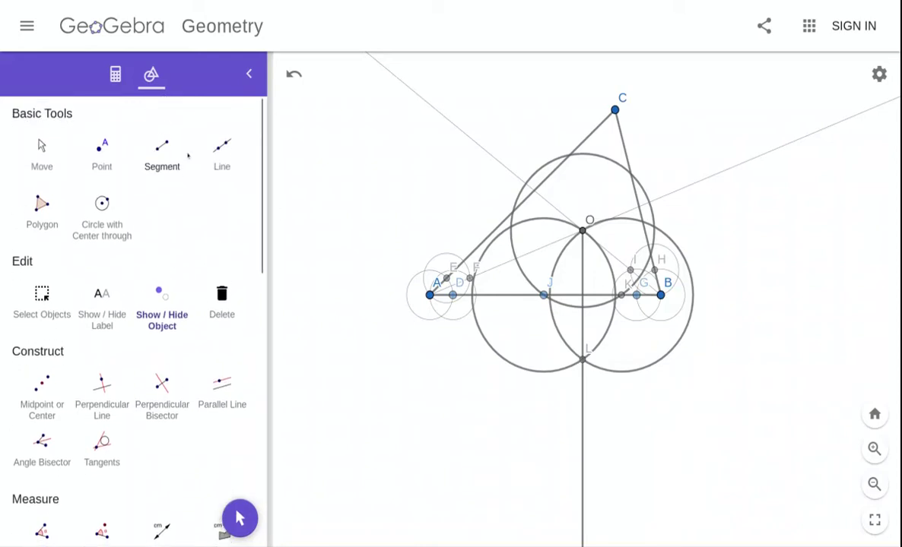
click(91, 146)
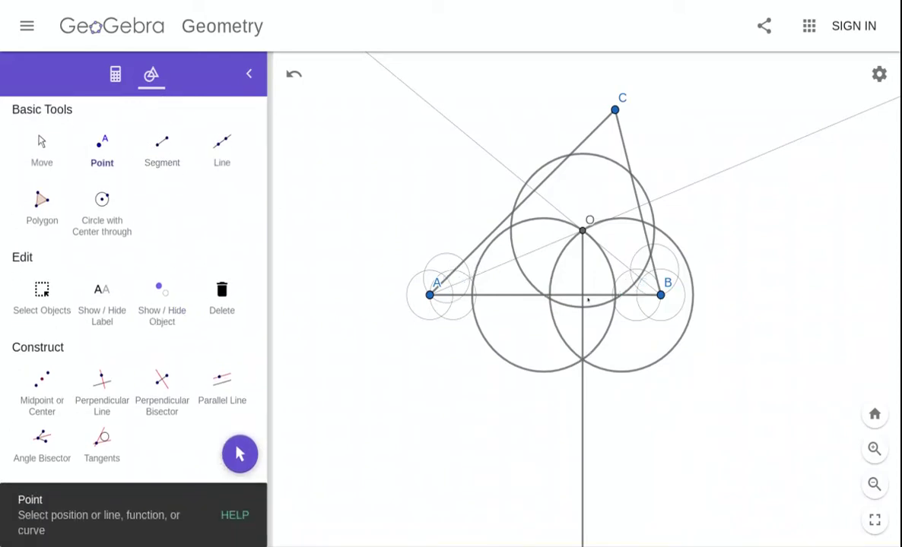
click(581, 295)
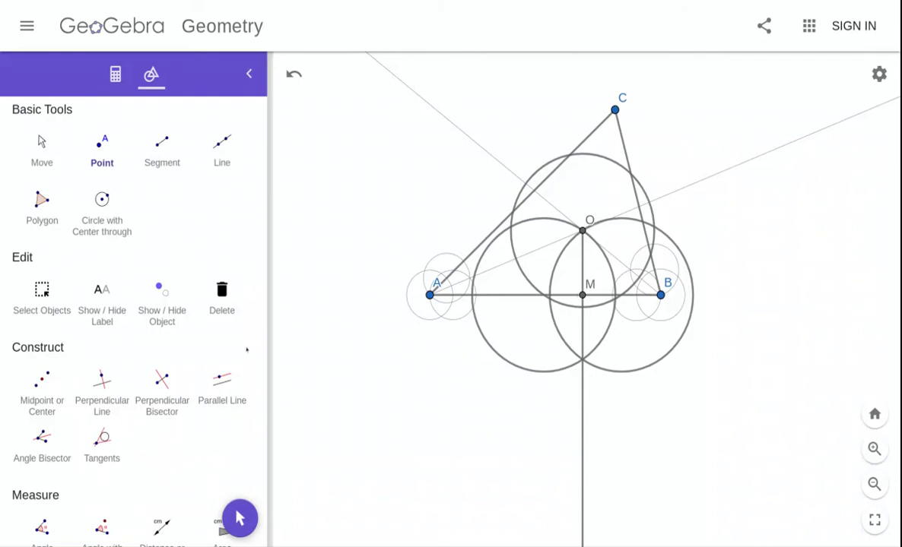
scroll(246, 350, down, 5)
scroll(246, 350, up, 5)
Thin the upper, right and left construction circles to line thickness 1.
click(42, 152)
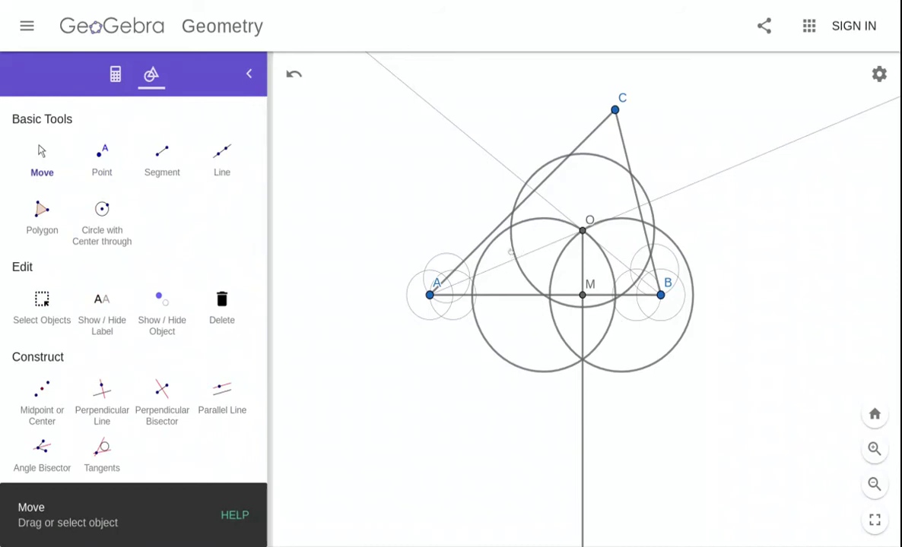
click(511, 228)
click(644, 126)
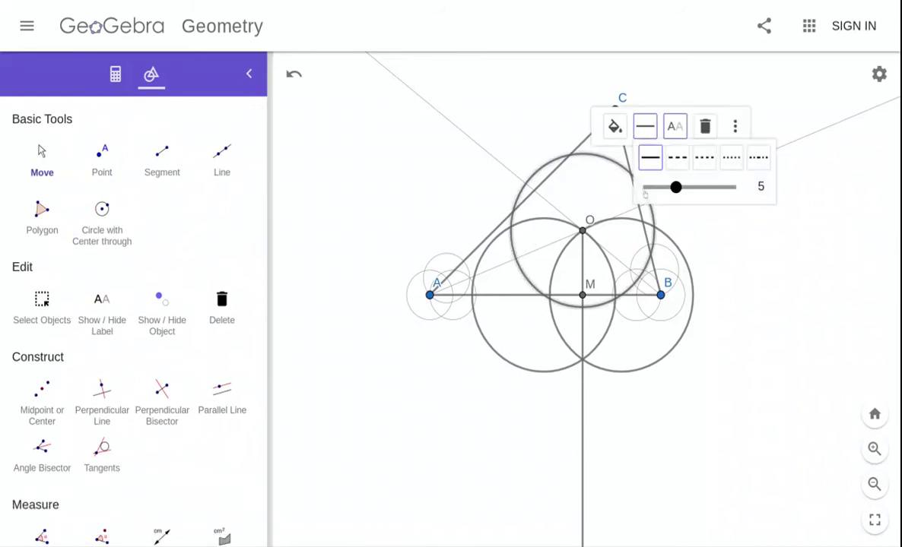
drag(676, 187, 648, 187)
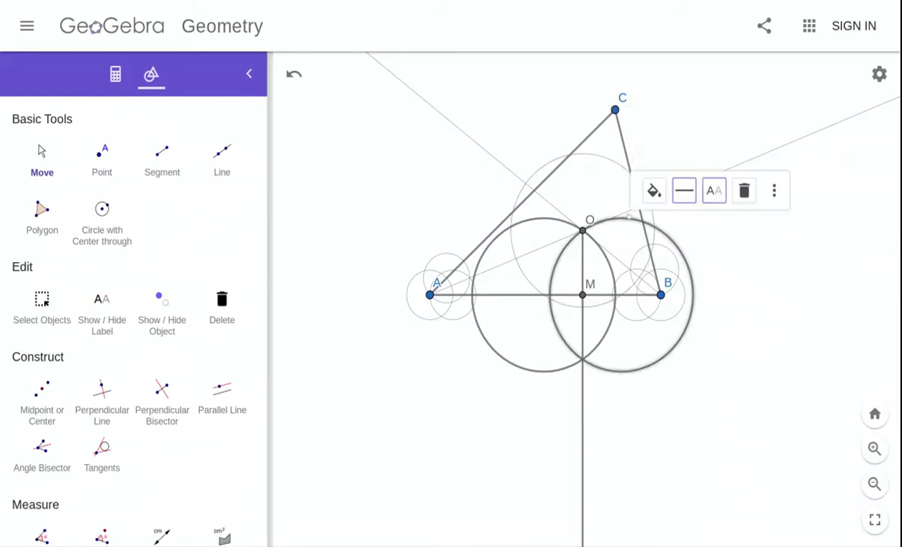
click(683, 191)
drag(715, 252, 659, 257)
click(605, 244)
click(607, 191)
drag(637, 250, 608, 252)
Thin the vertical ray through O to line thickness 1.
click(583, 262)
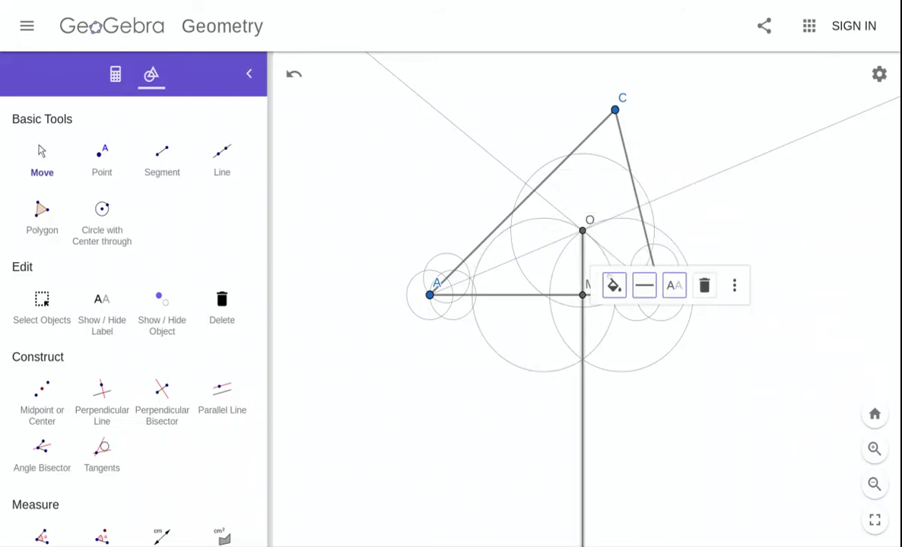
click(644, 286)
drag(674, 346, 646, 346)
click(679, 427)
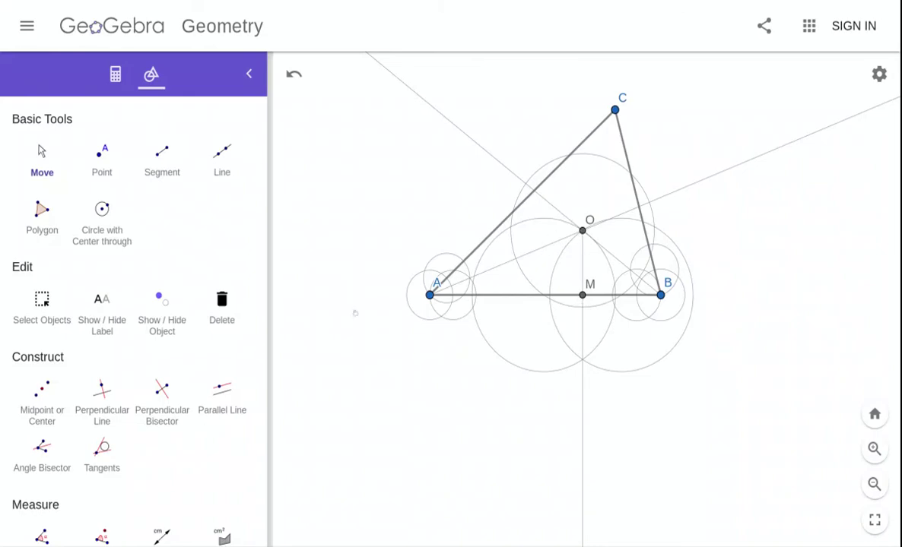
Draw a compass circle with radius OM centred at O, forming the incircle.
scroll(202, 470, down, 5)
click(162, 458)
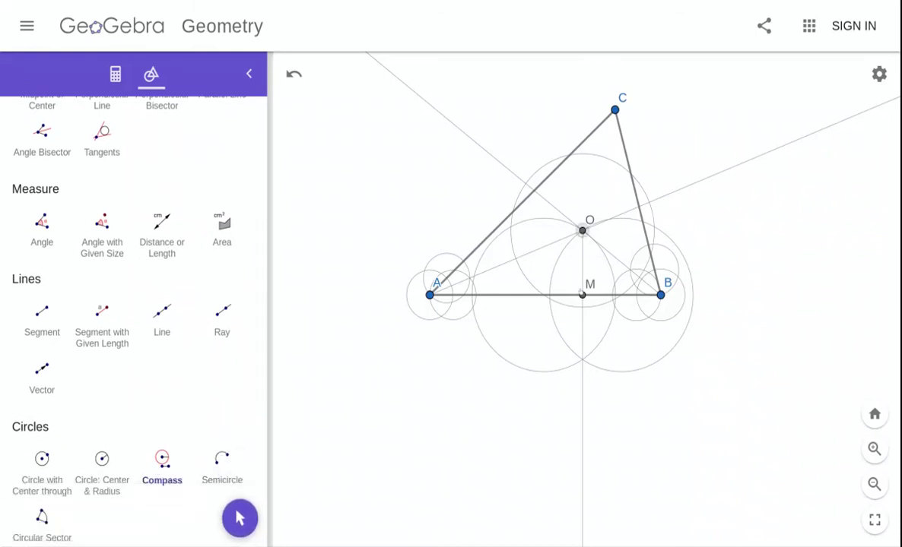
click(583, 230)
click(582, 295)
click(582, 230)
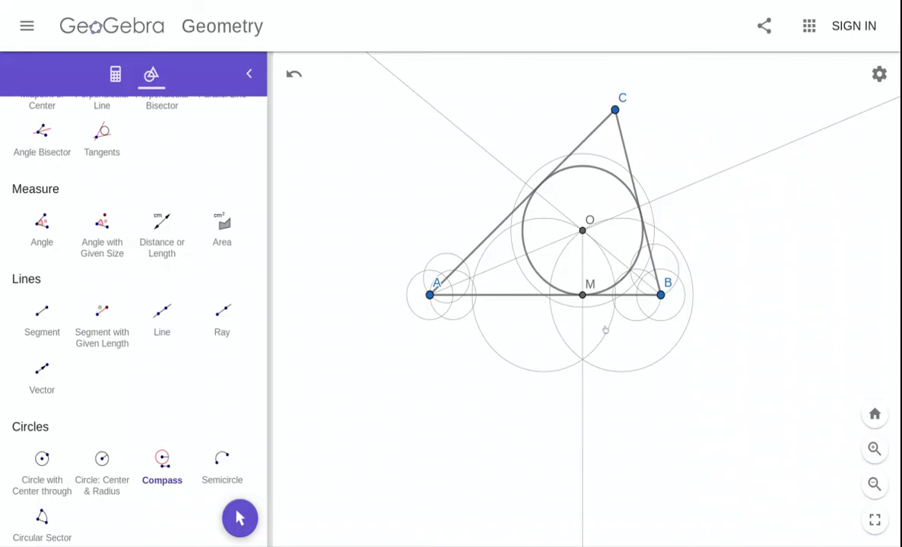
scroll(115, 160, up, 3)
scroll(70, 142, up, 2)
click(42, 152)
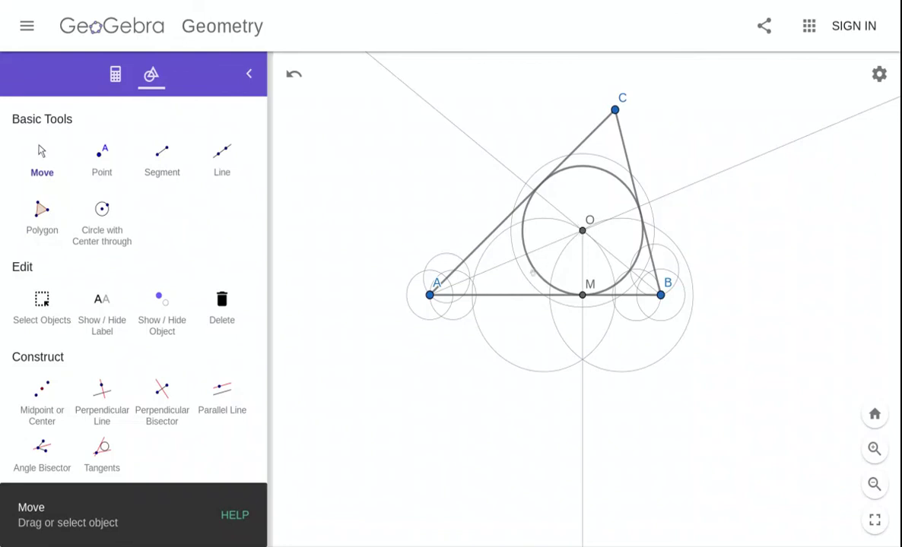
Colour the inscribed circle red.
click(533, 275)
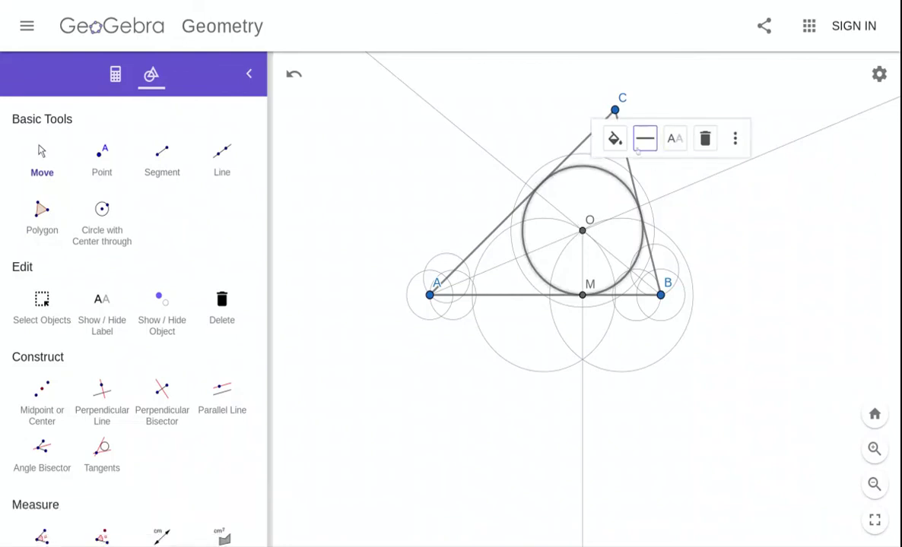
click(615, 138)
click(686, 170)
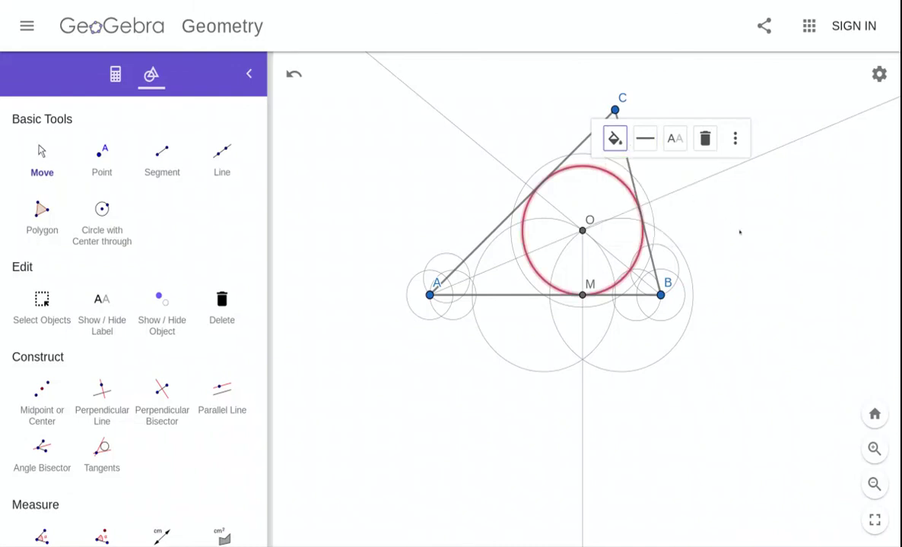
click(689, 219)
Colour triangle sides AB, BC and AC blue.
click(629, 295)
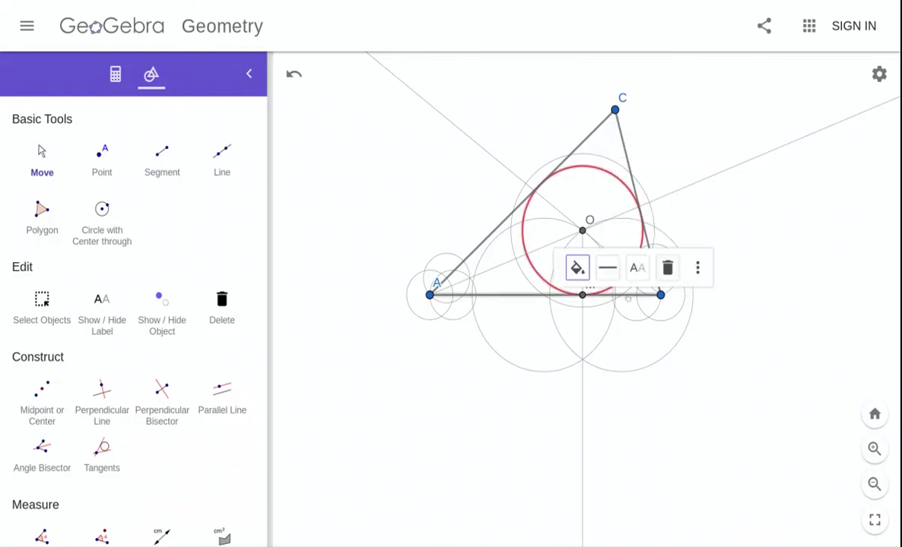
click(607, 267)
click(577, 267)
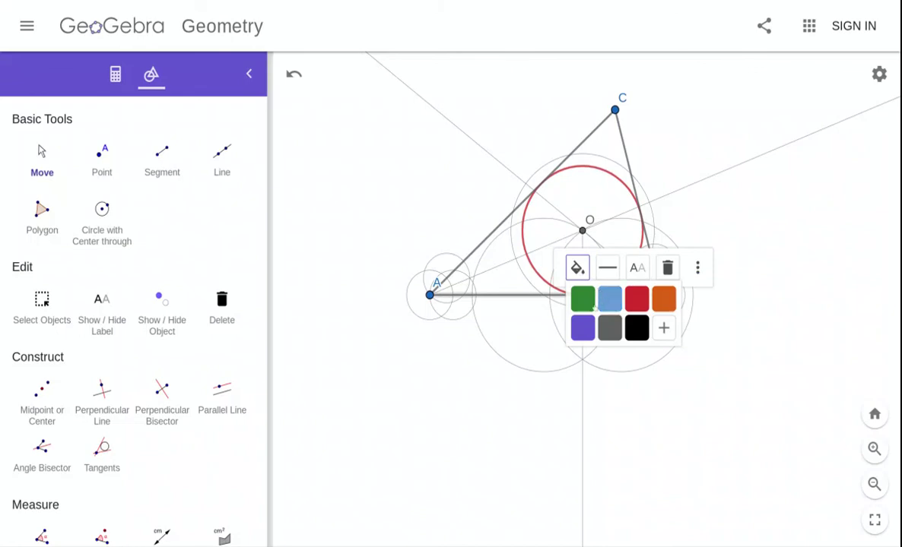
click(610, 298)
click(645, 213)
click(670, 81)
click(703, 112)
click(602, 122)
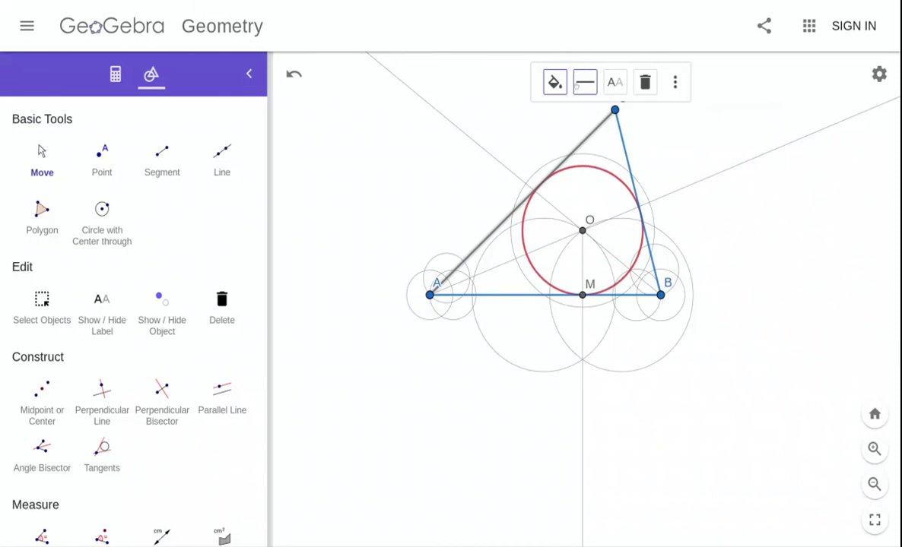
click(555, 83)
click(592, 118)
click(749, 216)
scroll(856, 277, down, 2)
scroll(856, 277, up, 1)
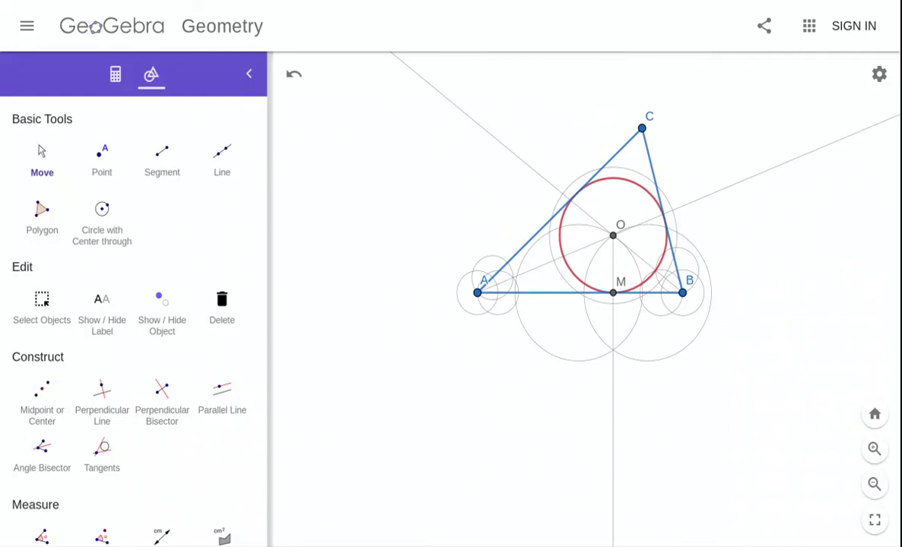